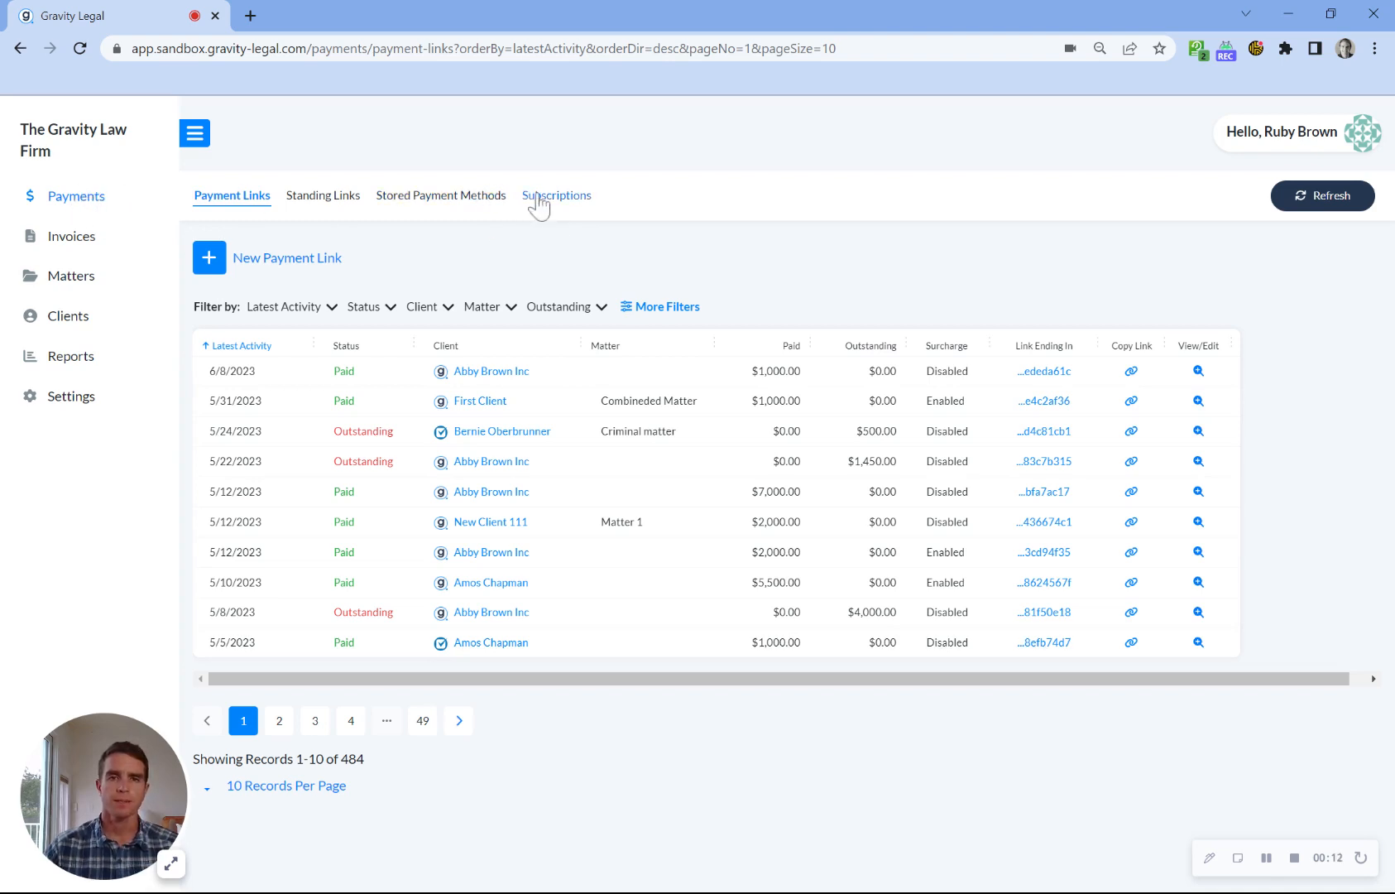
# Step: Open the subscriptions list and filter it by the Payment Failed status
pyautogui.click(540, 204)
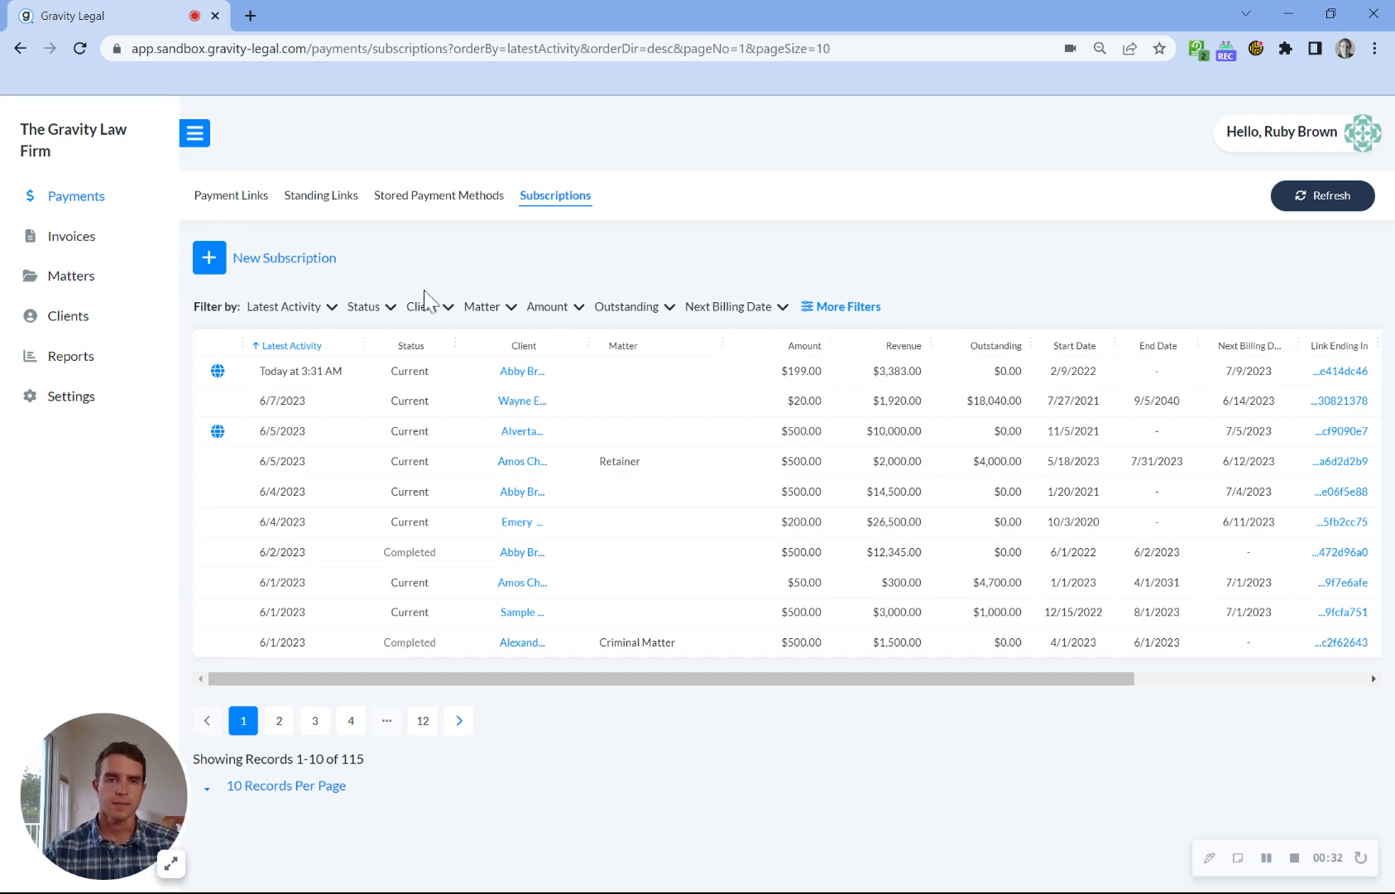
pyautogui.click(389, 308)
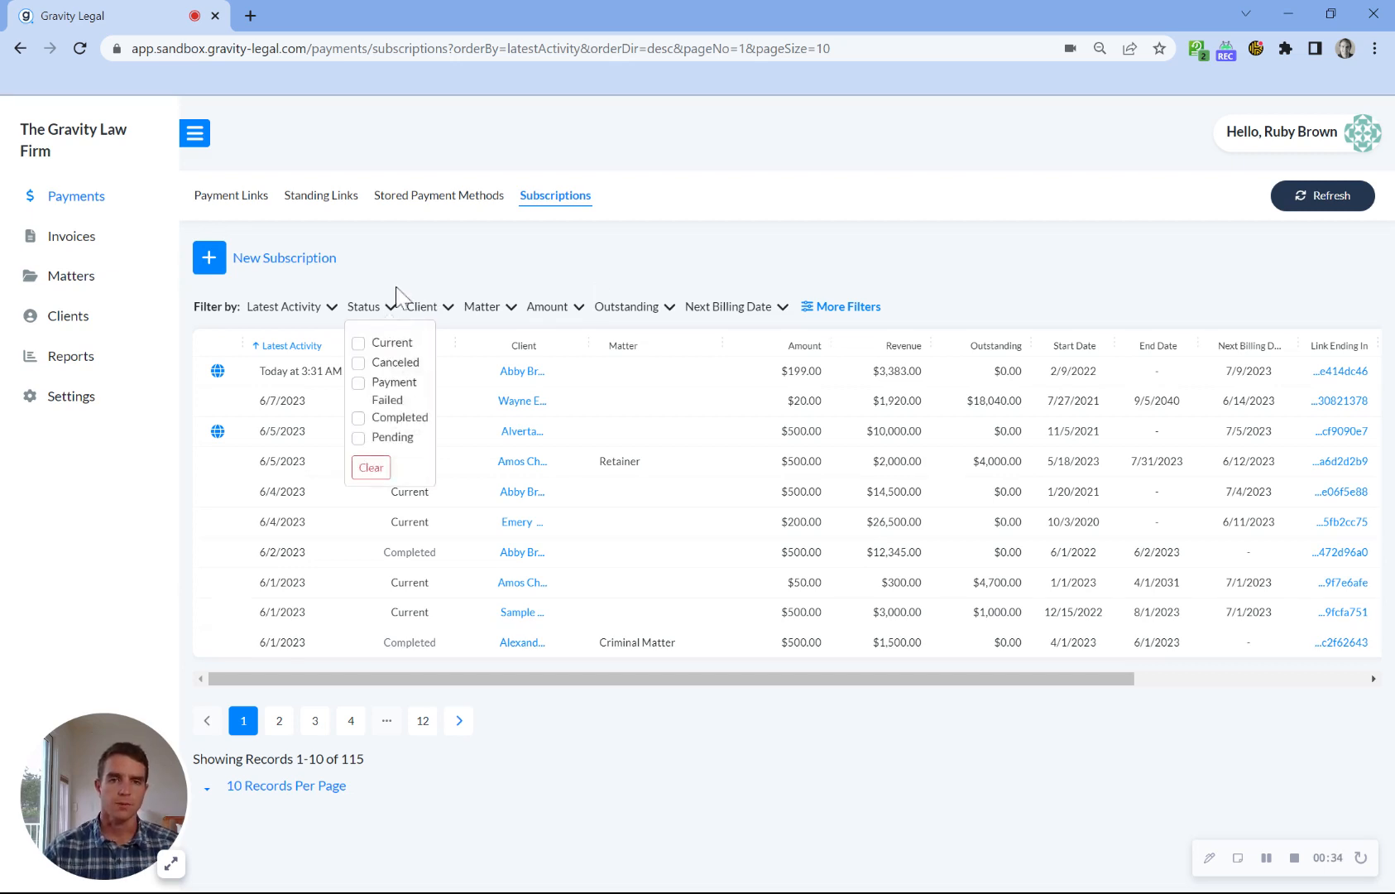
pyautogui.click(359, 384)
pyautogui.click(645, 263)
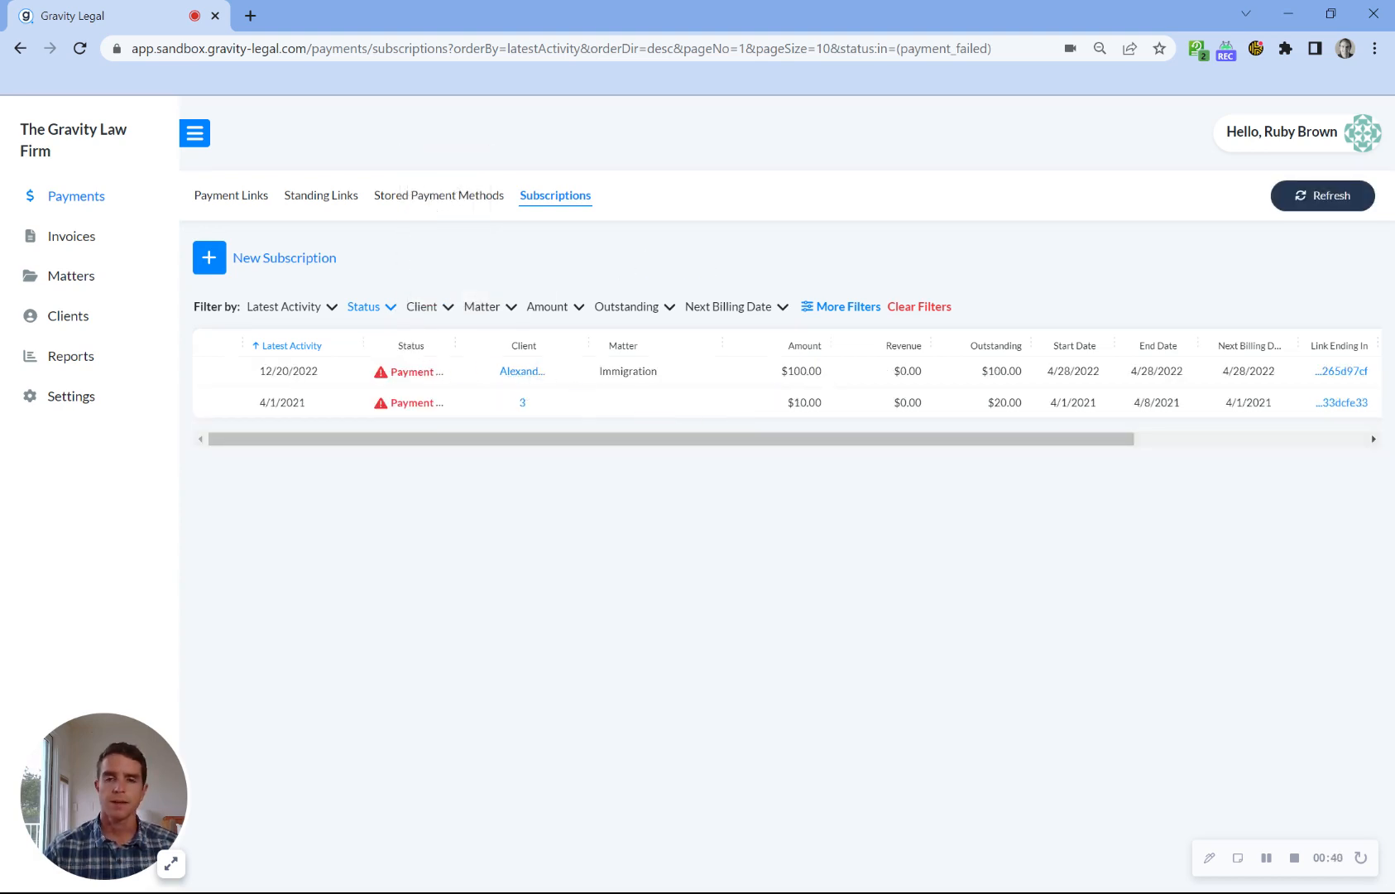
# Step: Remove the Payment Failed filter, open the stored payment methods list, and return to the subscriptions list
pyautogui.click(386, 313)
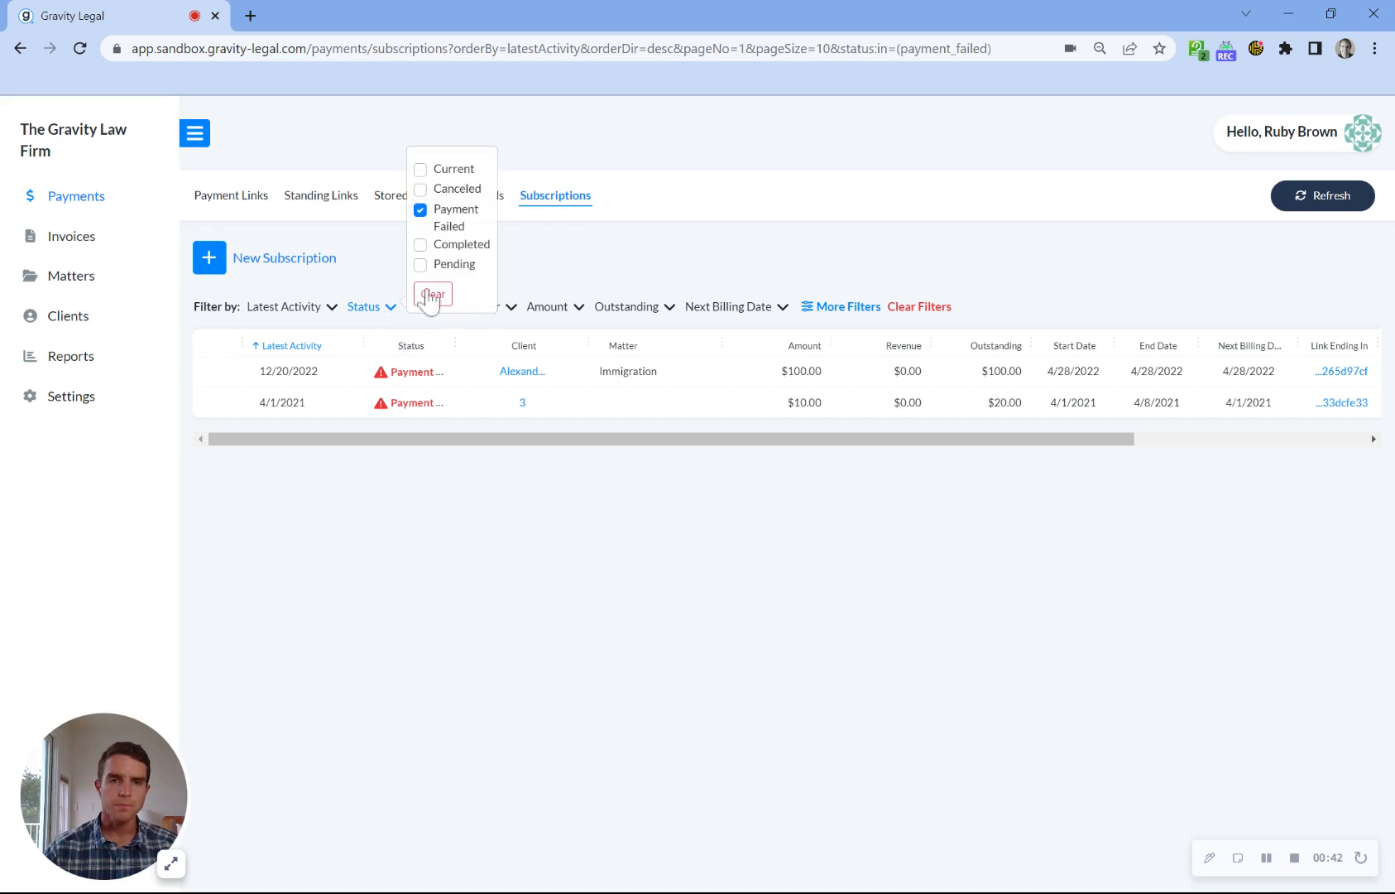
pyautogui.click(422, 211)
pyautogui.click(422, 199)
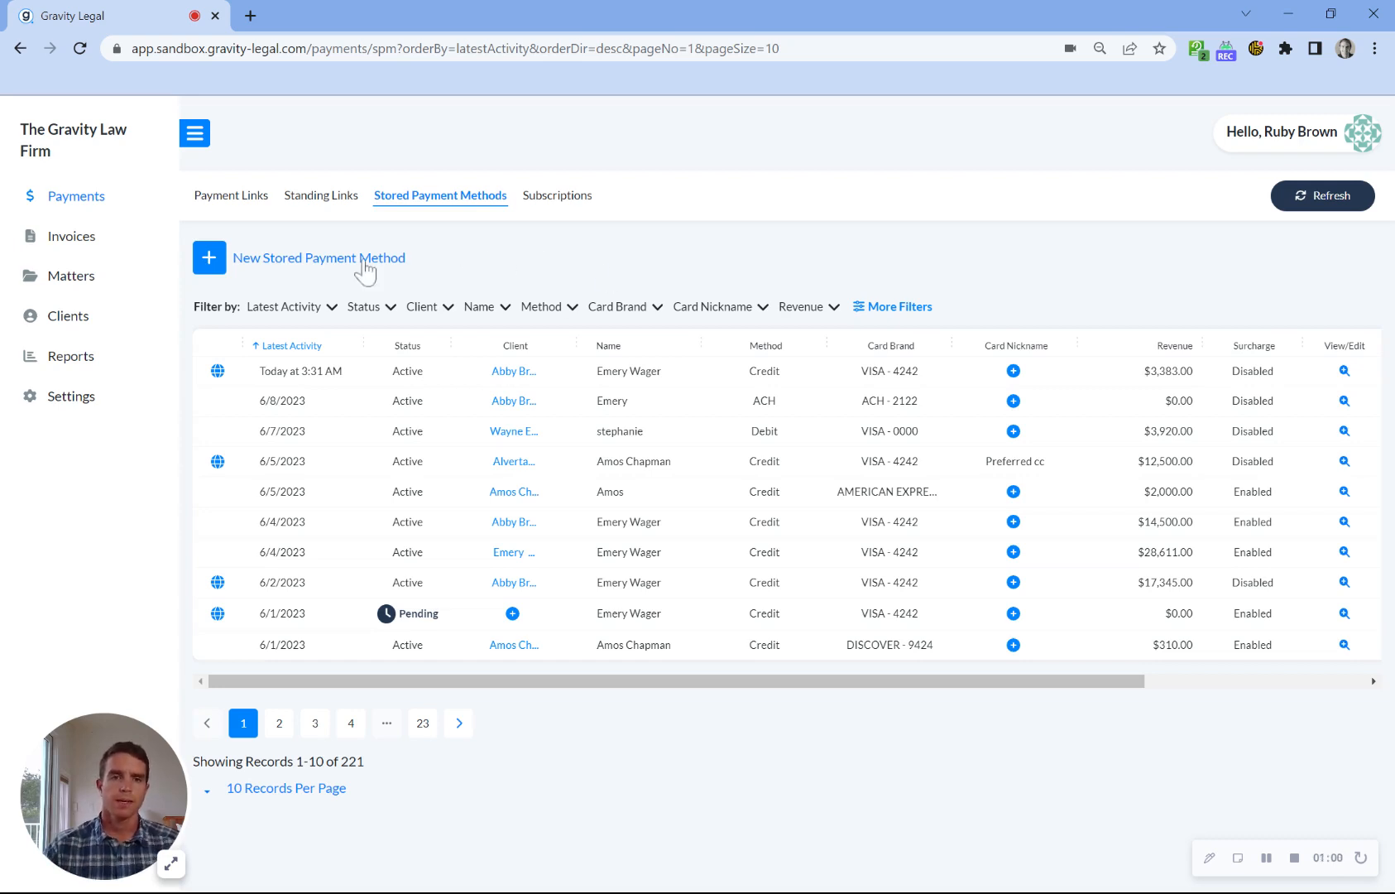
pyautogui.click(539, 202)
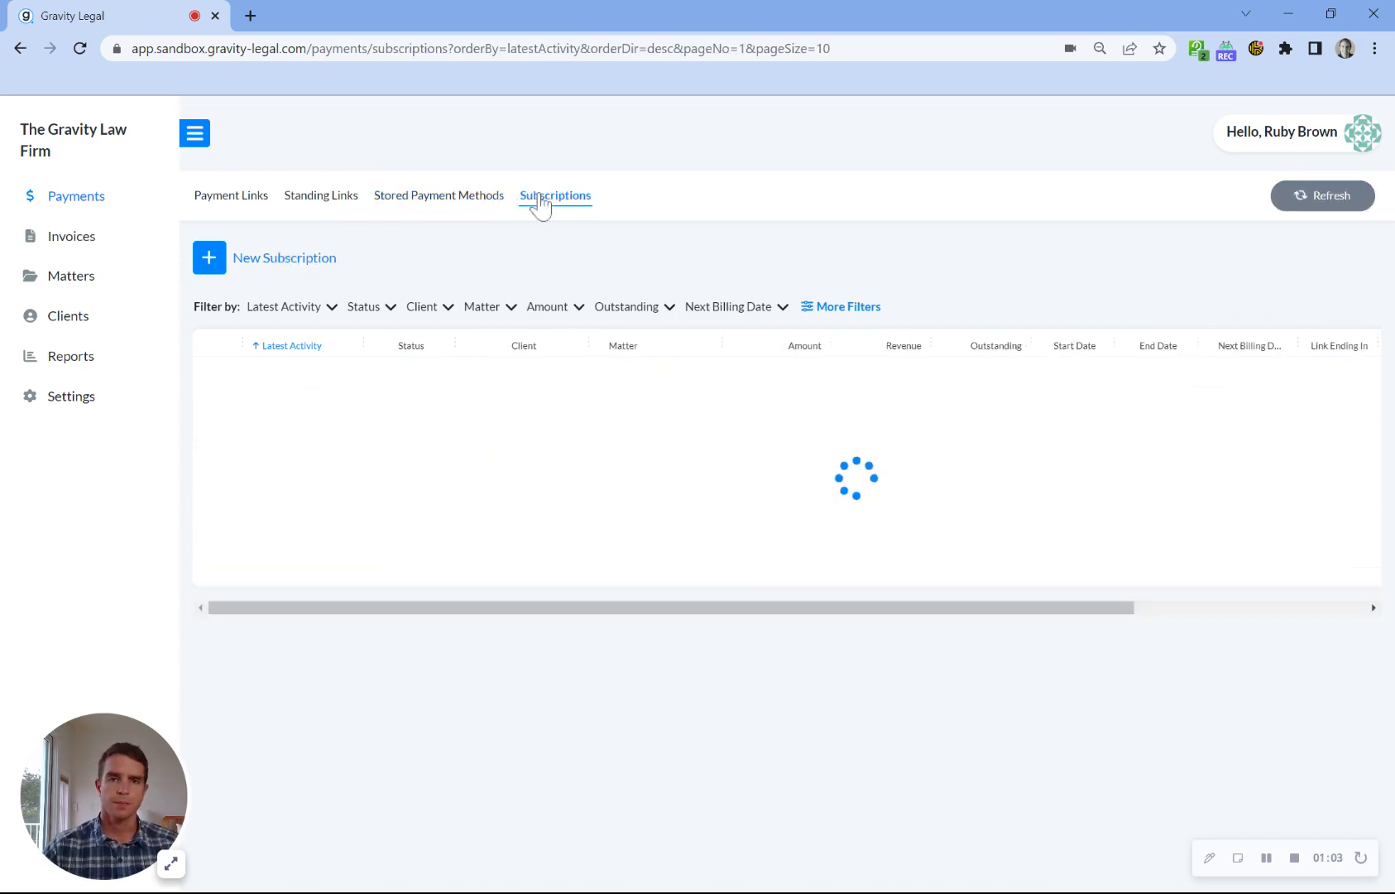
# Step: Start a new subscription with $500 per payment, deposited into the Default - Operating Account
pyautogui.click(287, 260)
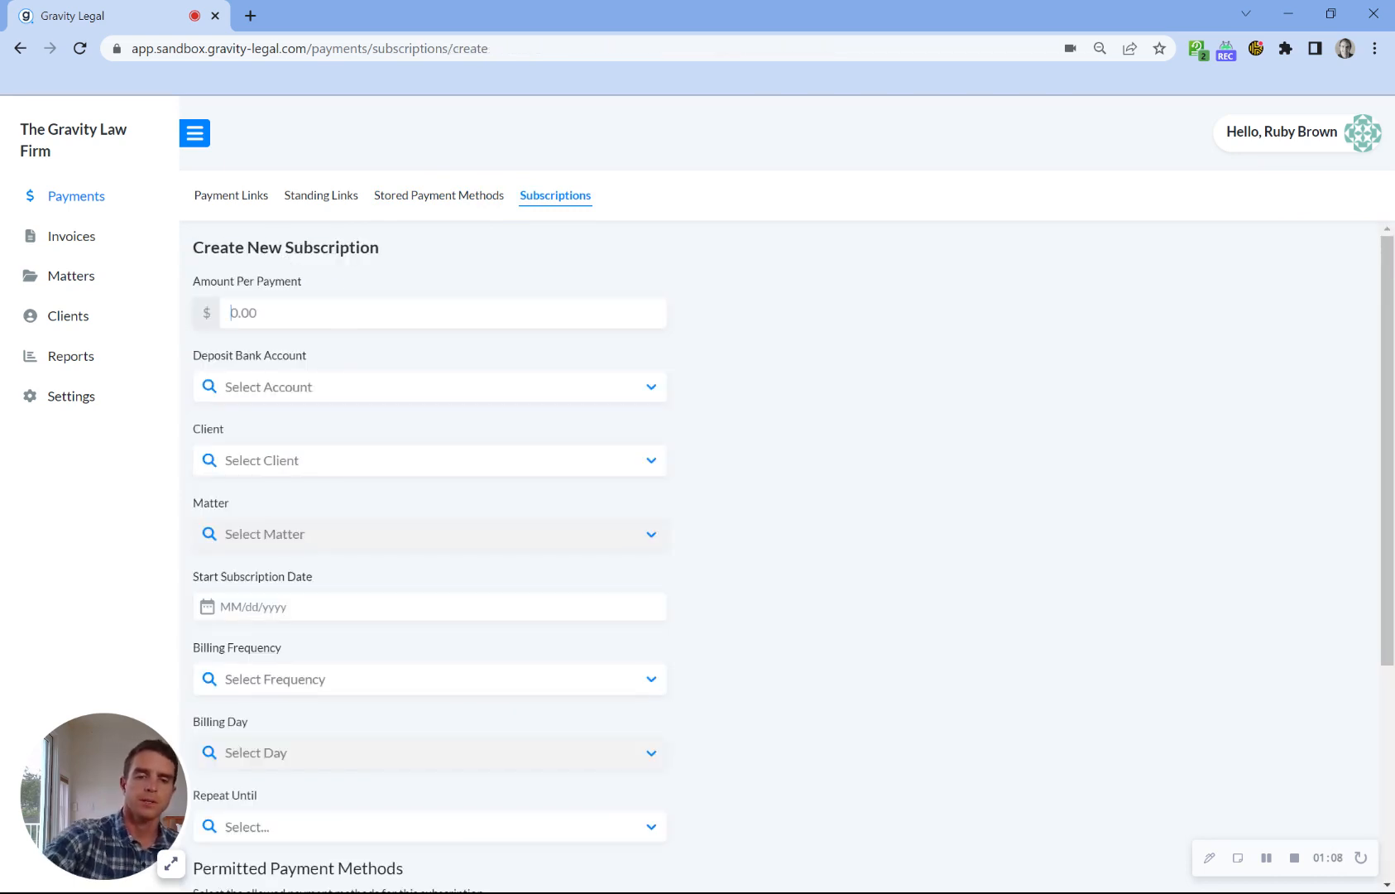
pyautogui.write('500')
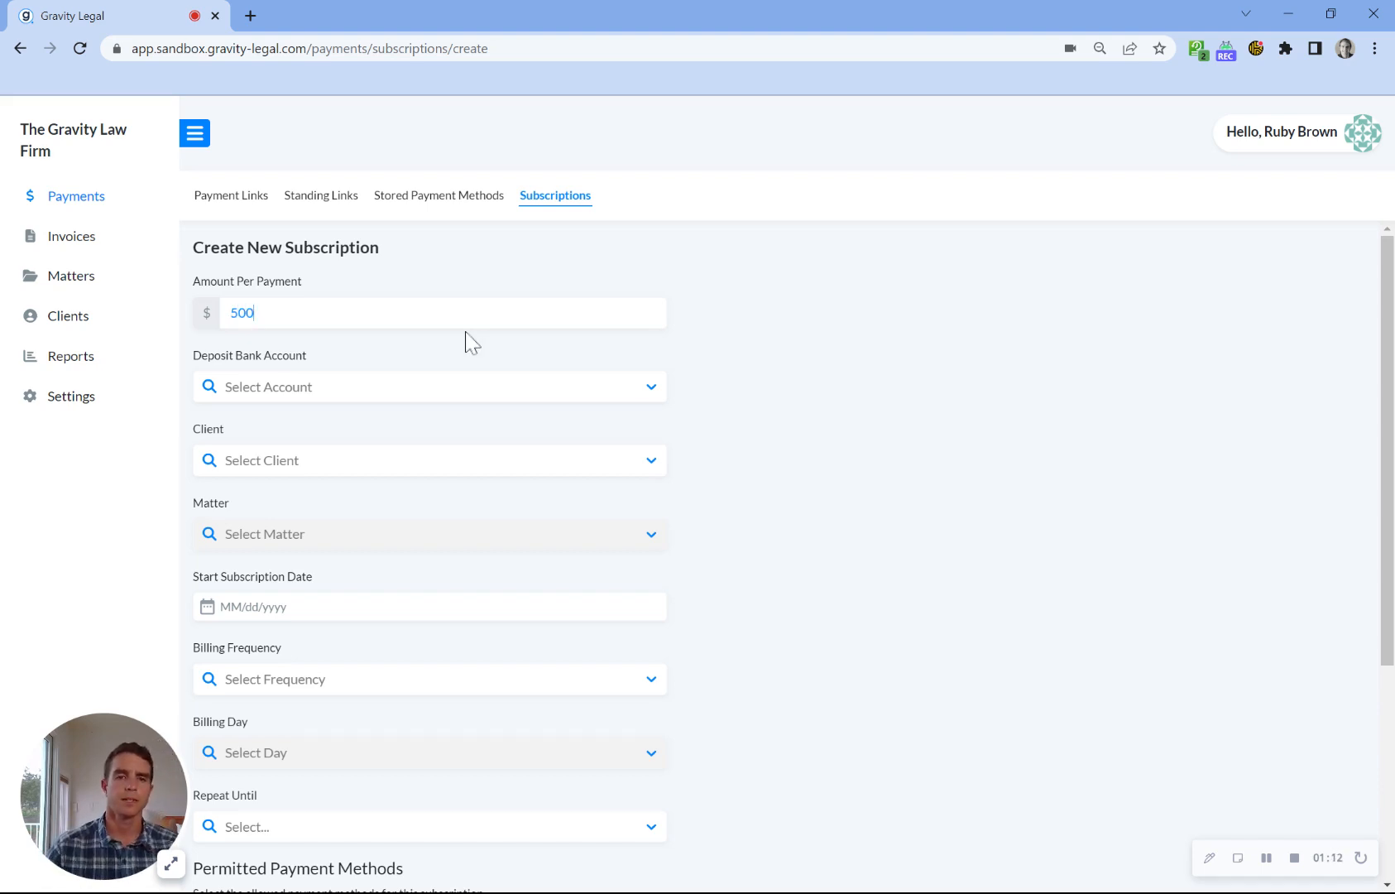
pyautogui.click(472, 387)
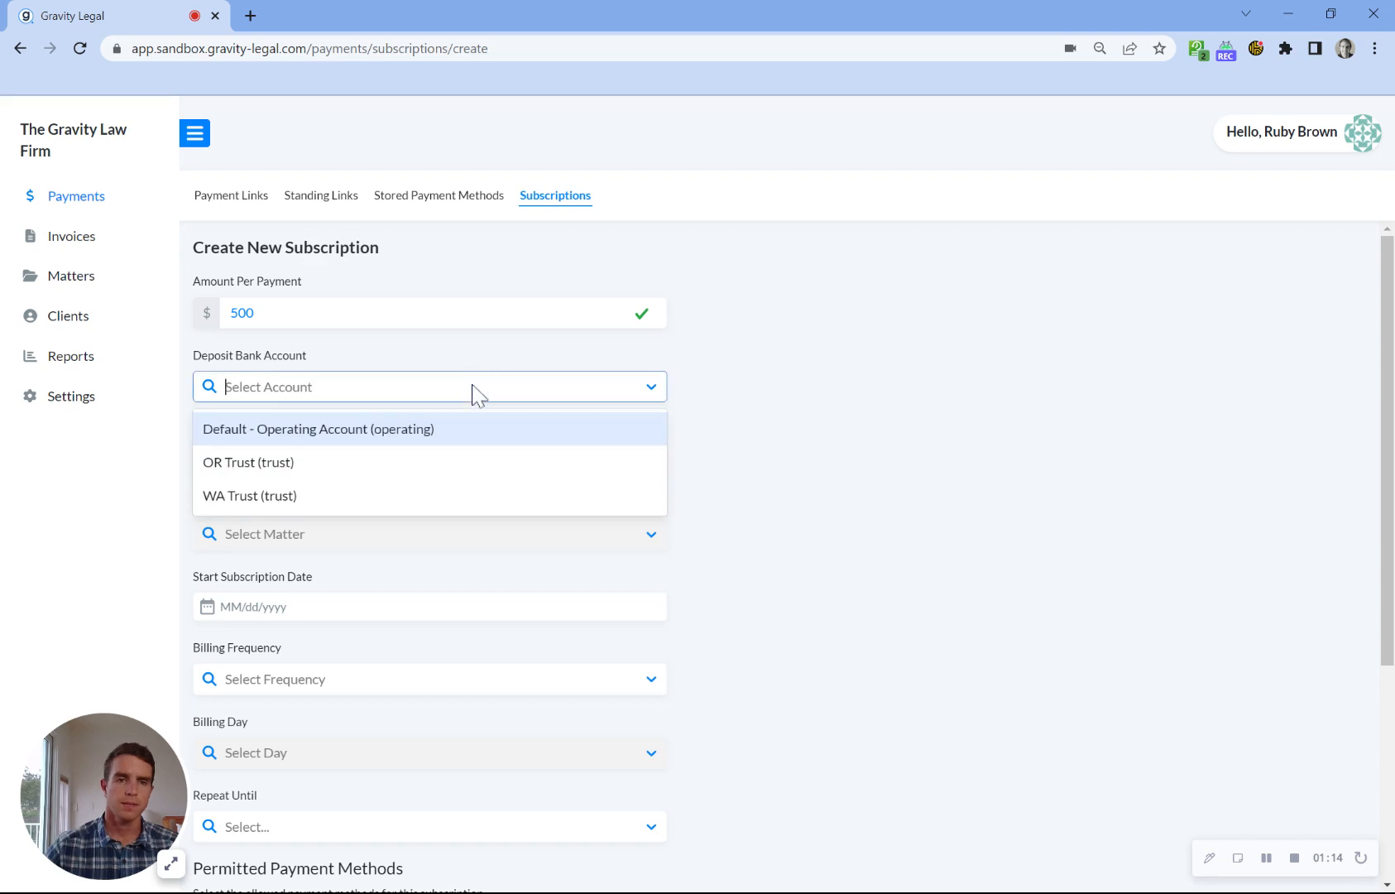
pyautogui.click(396, 436)
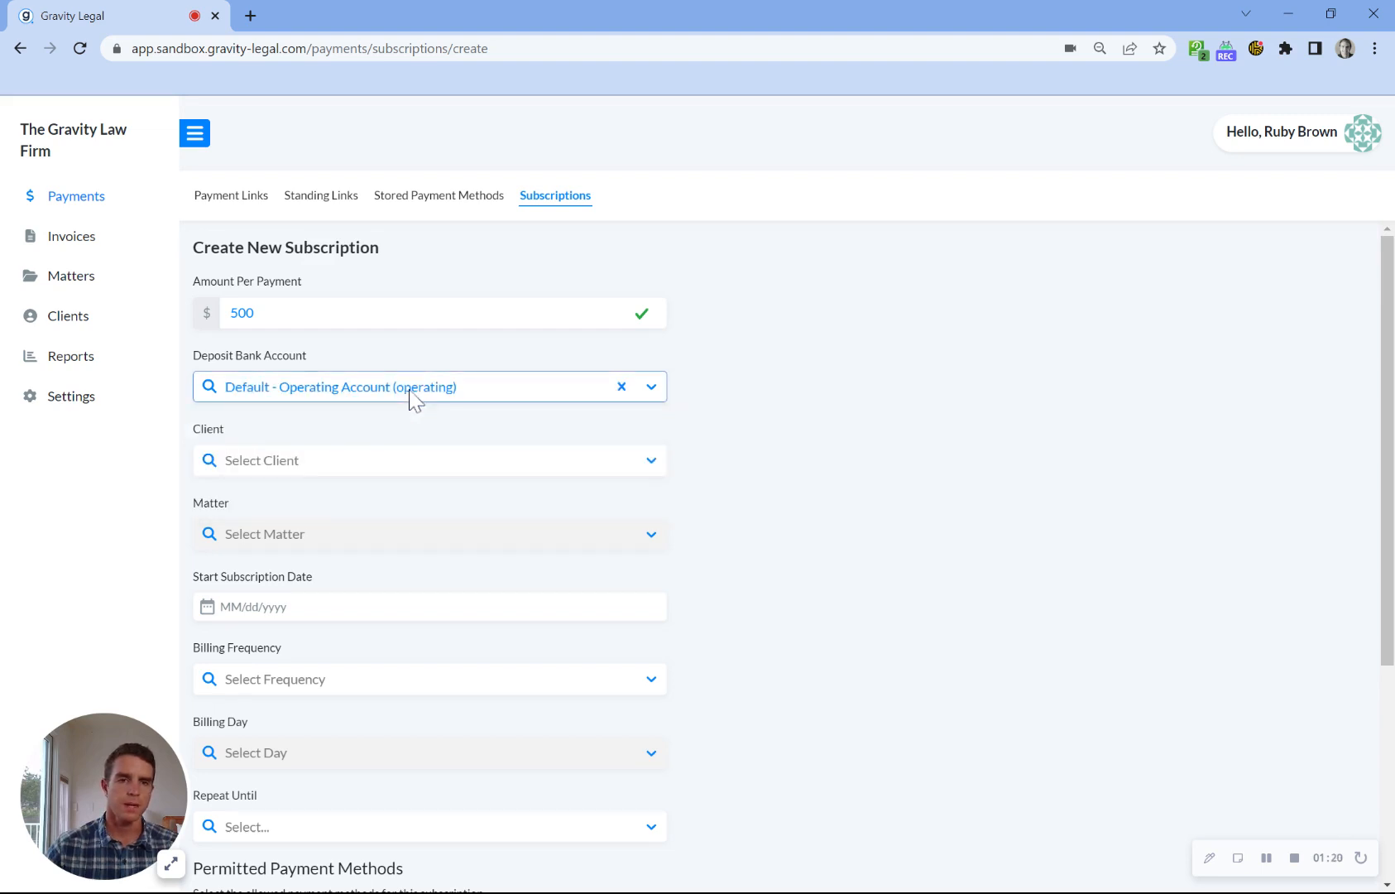
# Step: Assign the subscription to the client Abby Brown Inc and set its start date to 07/12/2023
pyautogui.click(396, 462)
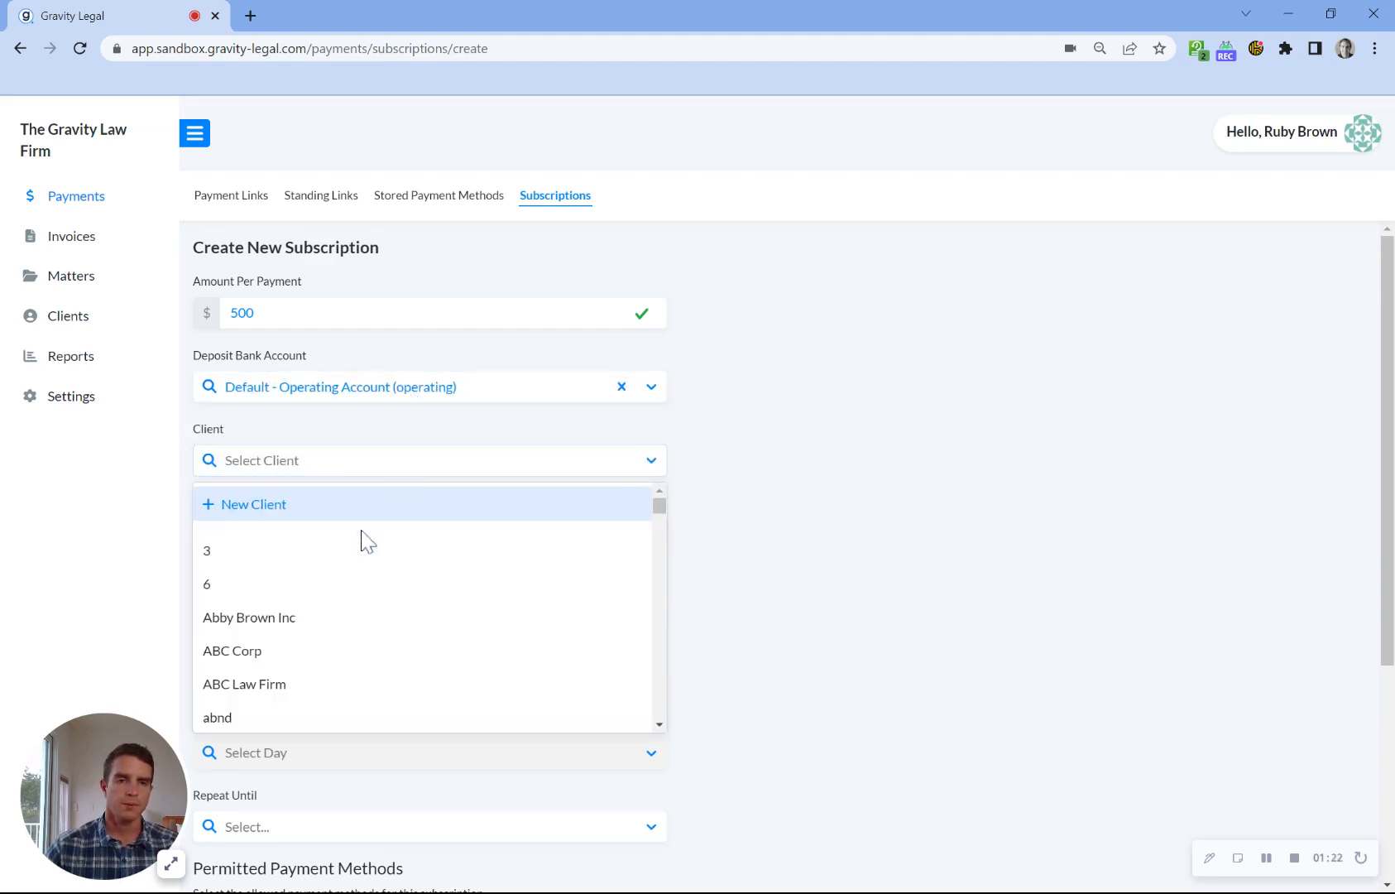
pyautogui.click(342, 621)
pyautogui.scroll(-1, 675, 527)
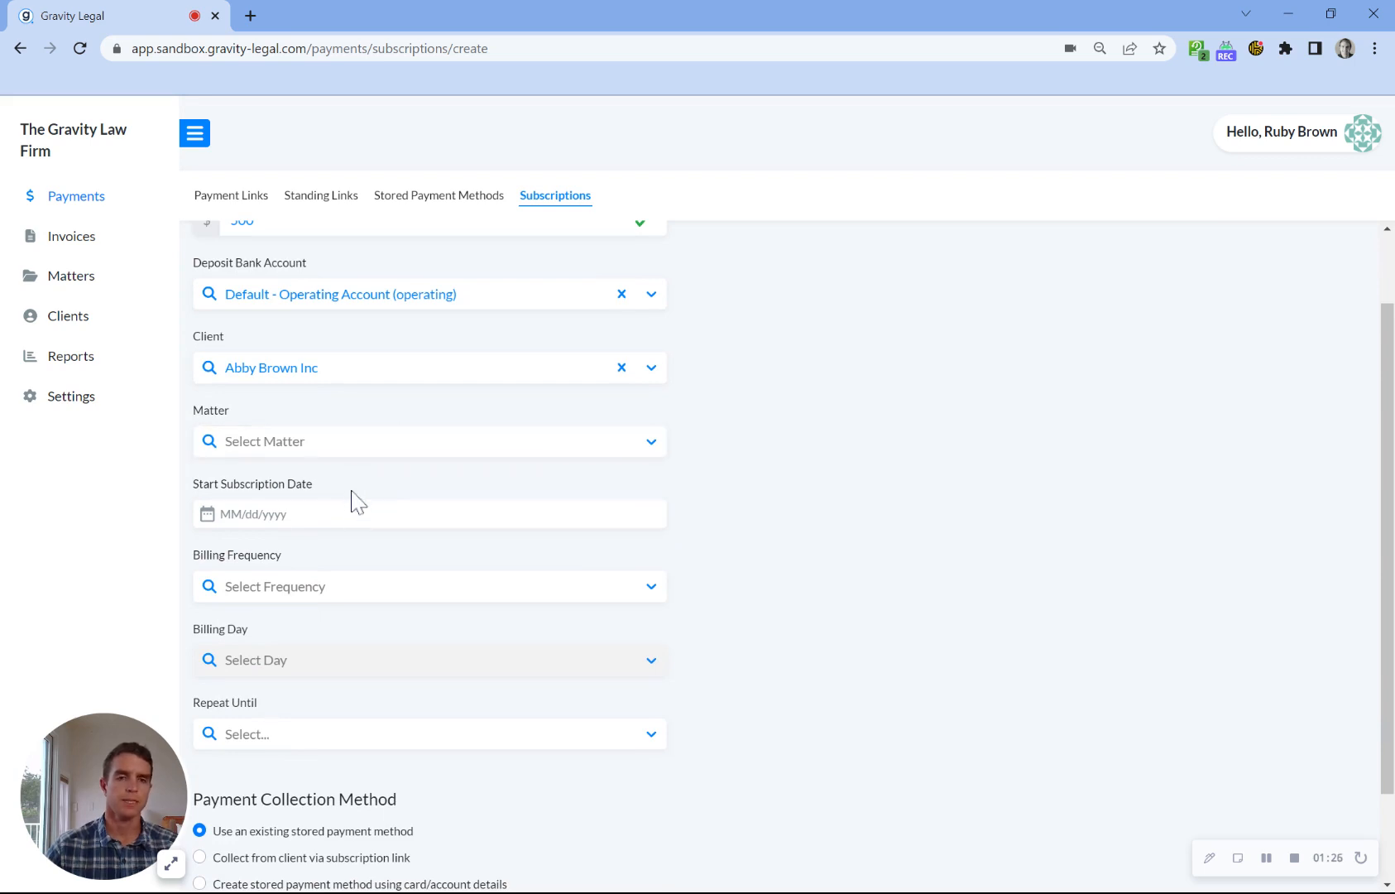
pyautogui.scroll(-1, 281, 500)
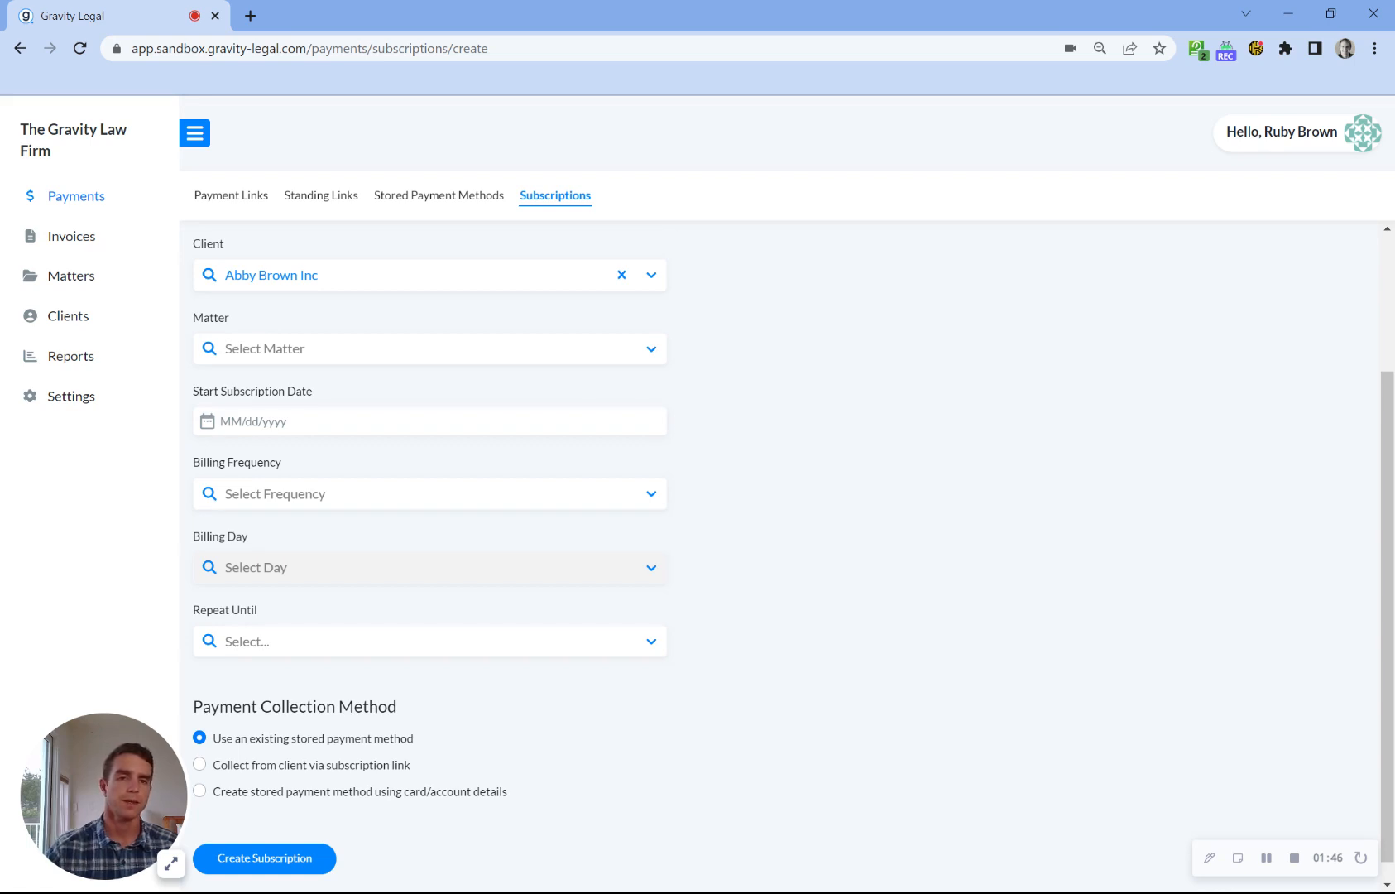
pyautogui.click(331, 421)
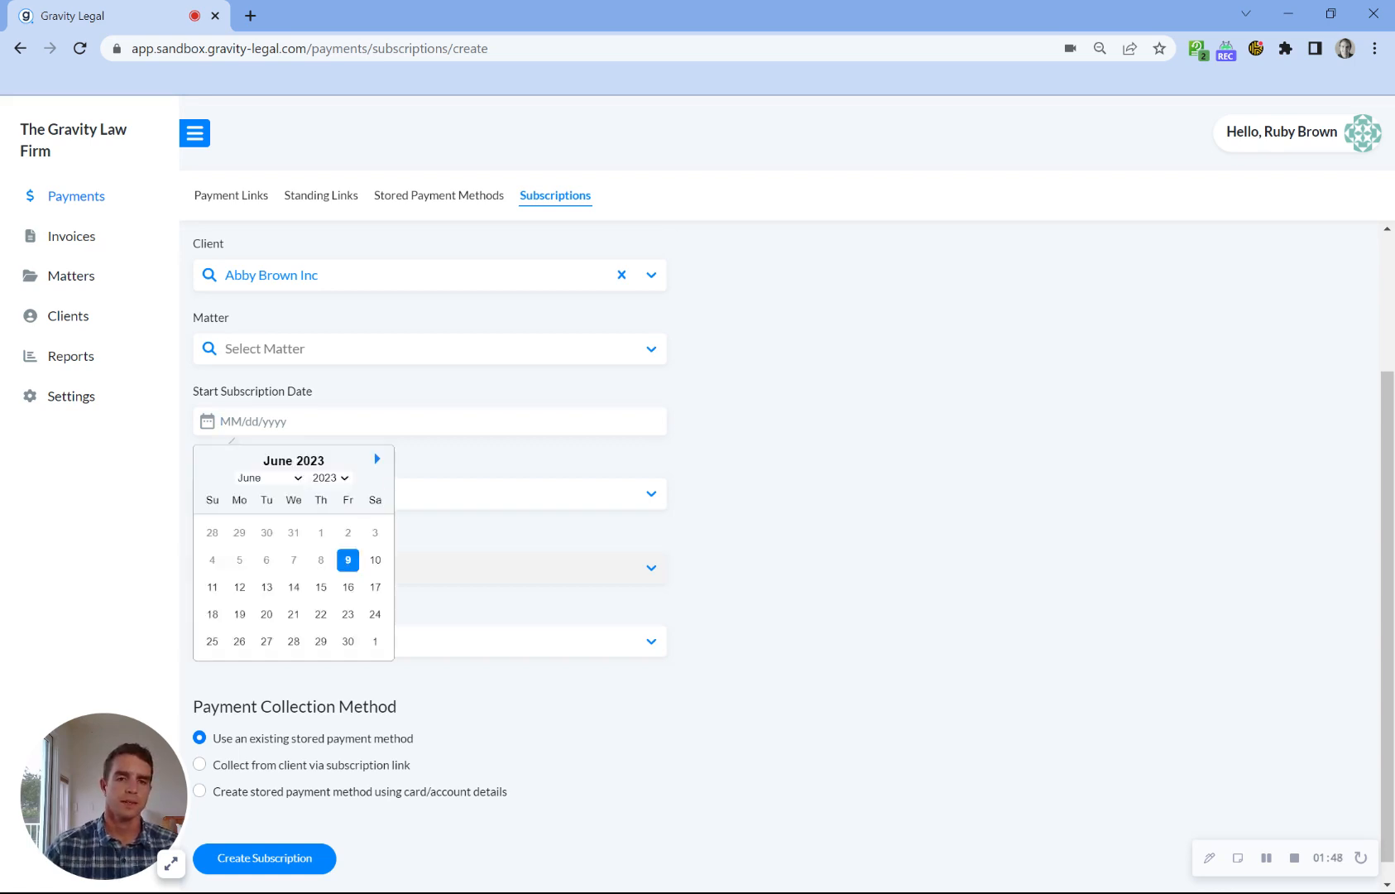
pyautogui.click(377, 458)
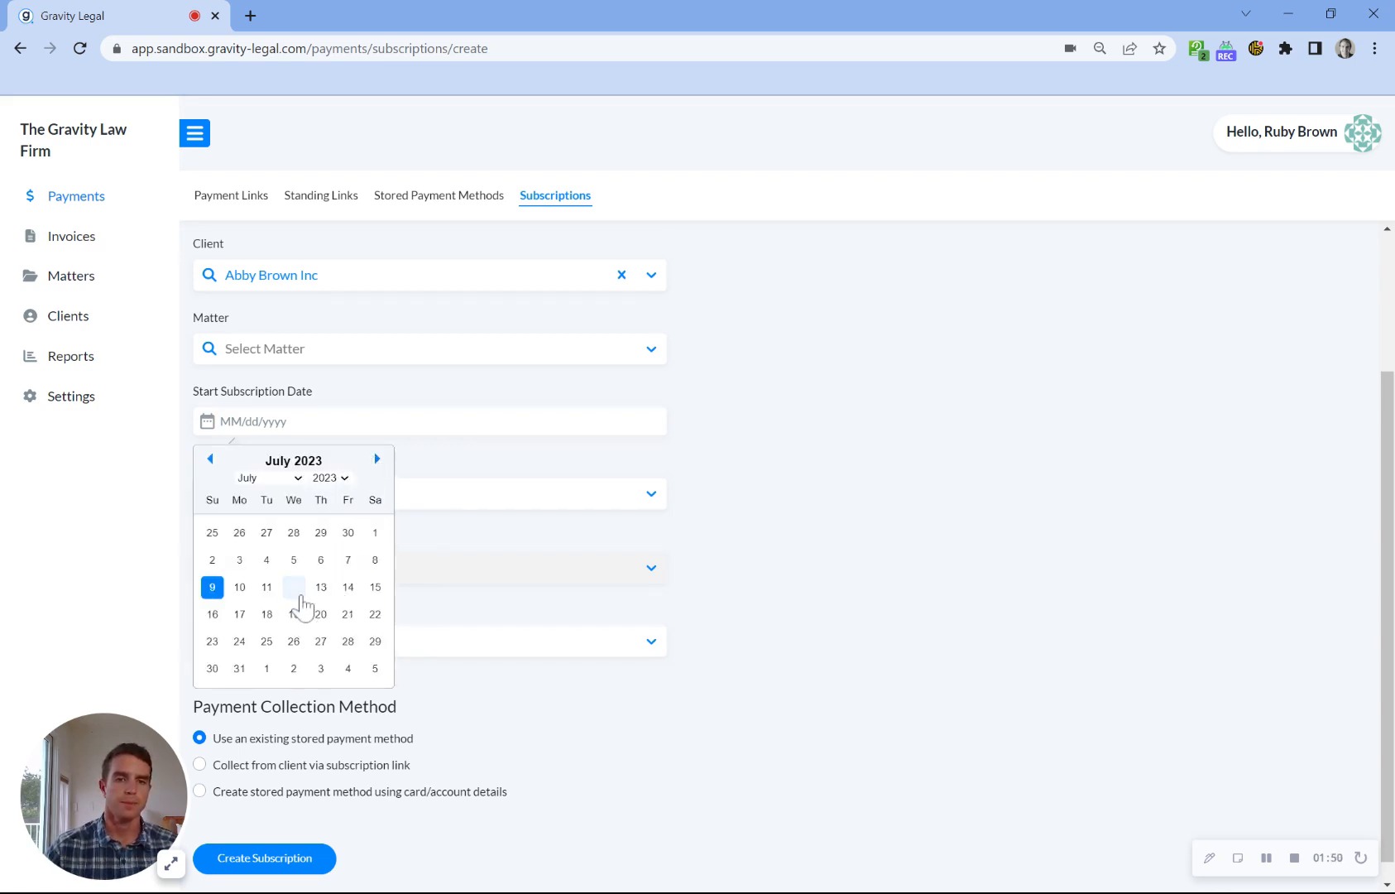
pyautogui.click(294, 588)
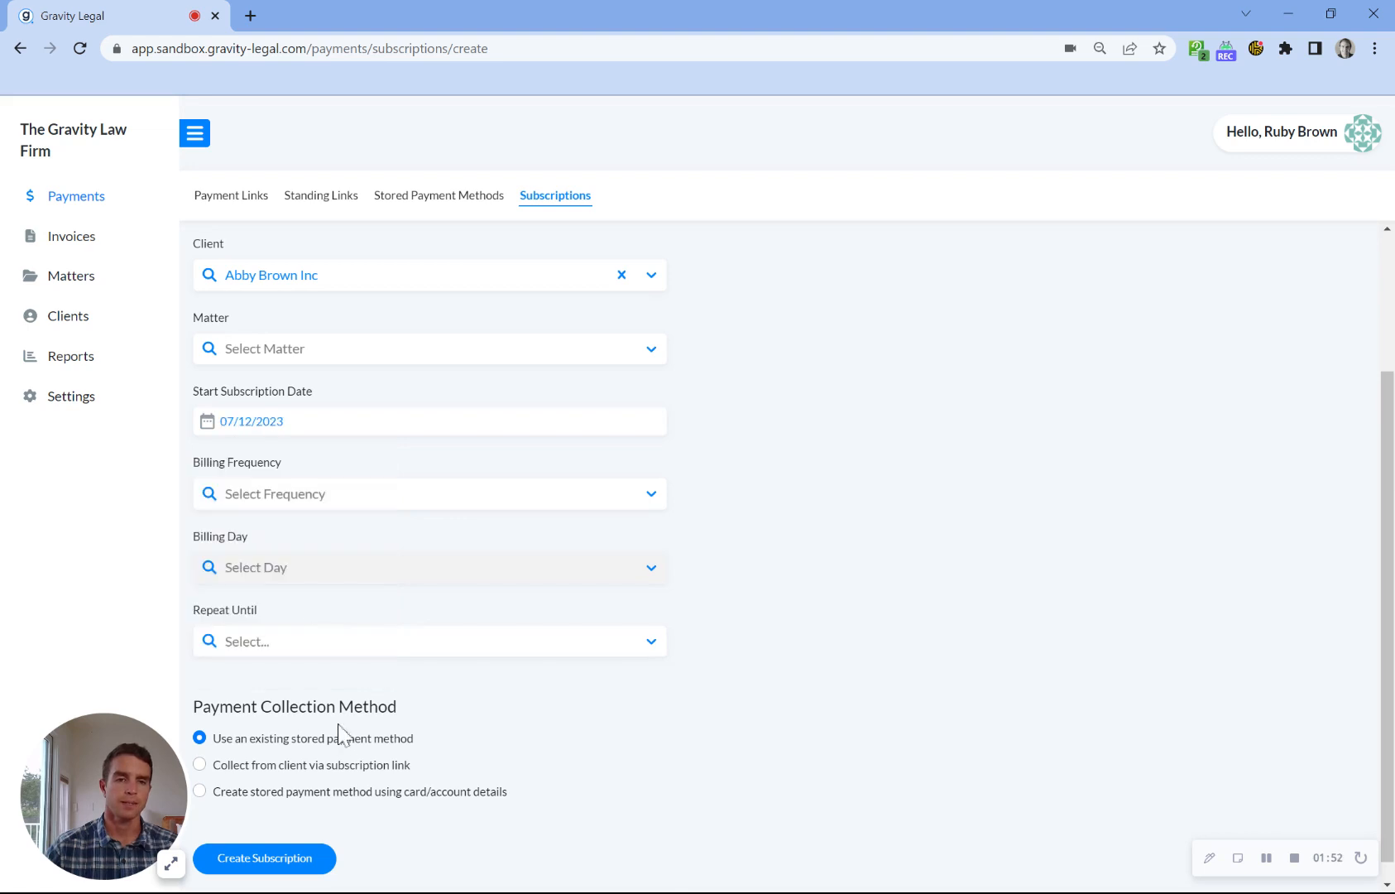
# Step: Set the billing frequency to Monthly and the billing day to First Day of Each Month
pyautogui.click(343, 494)
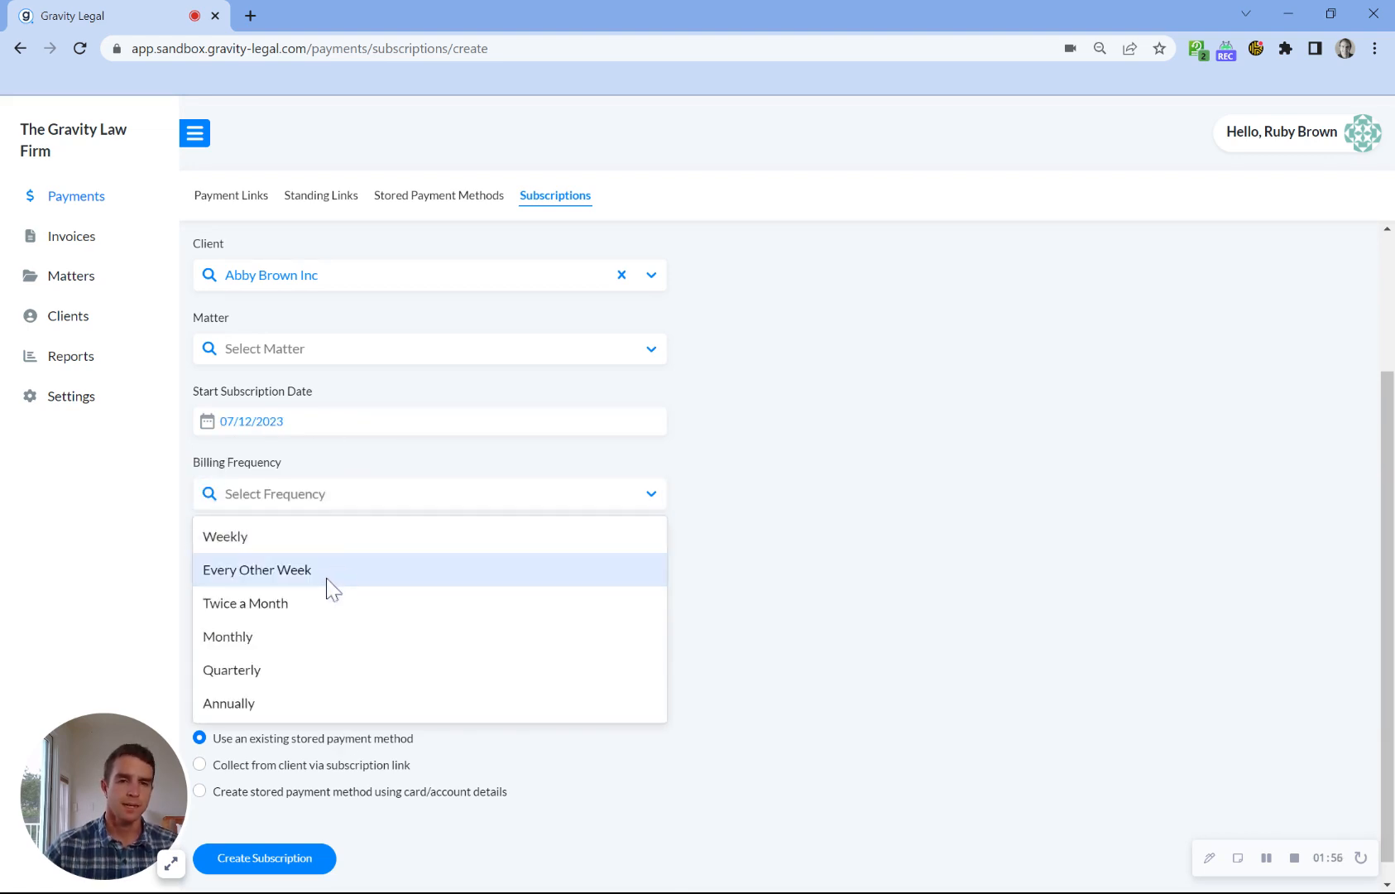
pyautogui.click(298, 636)
pyautogui.click(283, 570)
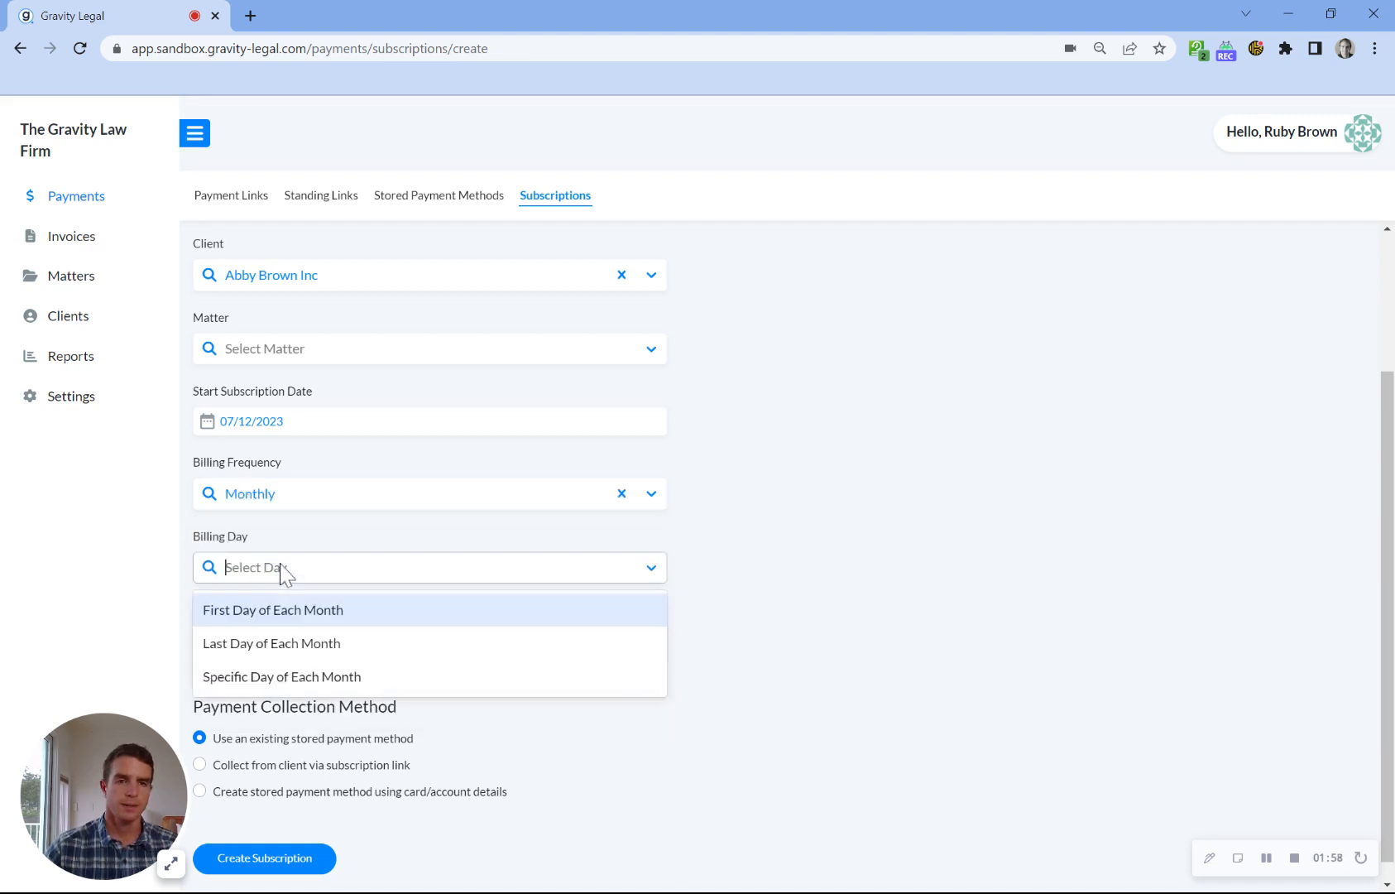
pyautogui.click(271, 613)
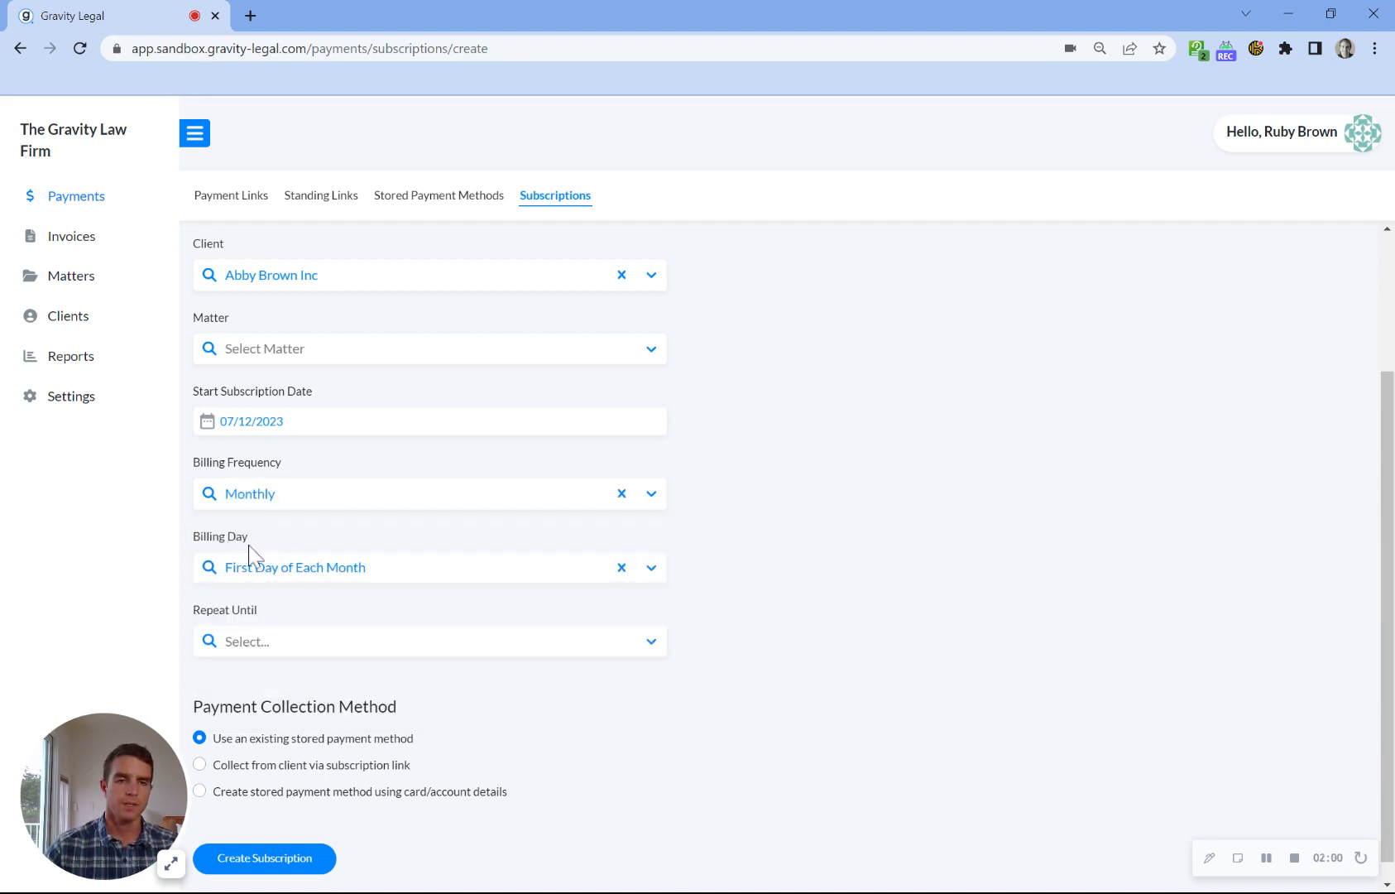
pyautogui.click(289, 502)
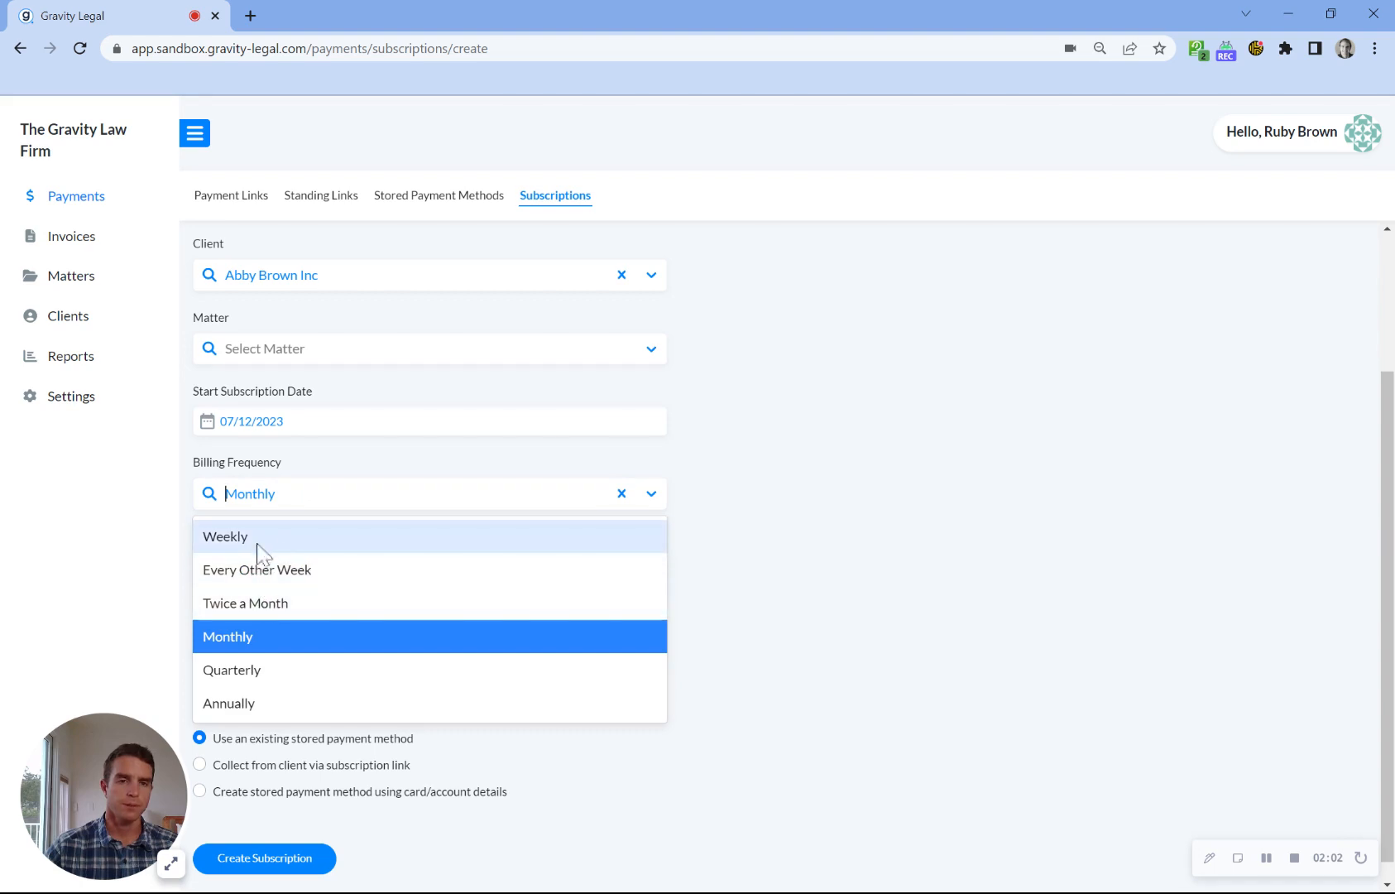
pyautogui.click(185, 462)
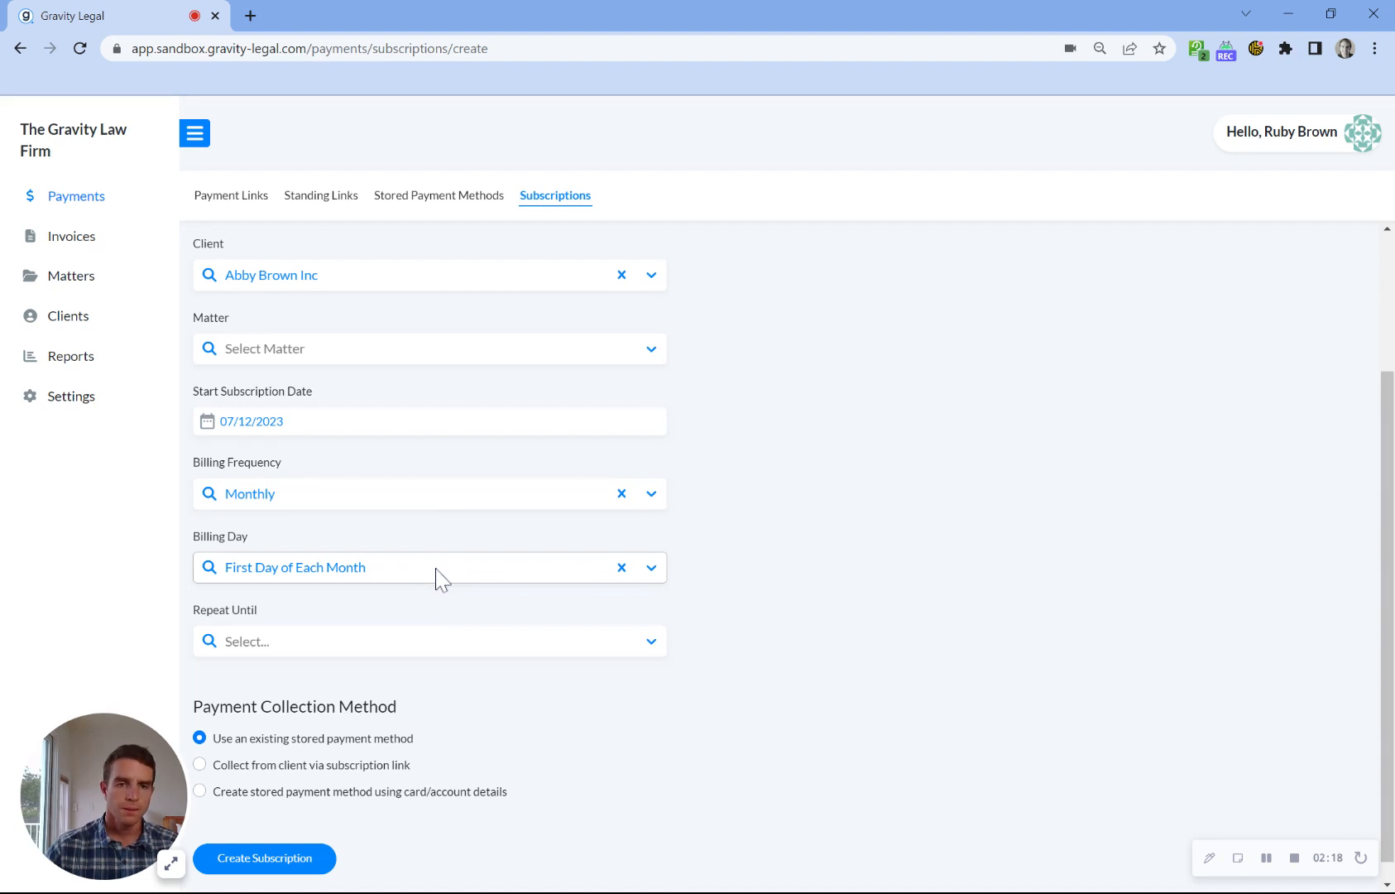
# Step: Set the subscription to repeat until a total dollar amount of $1350 is reached, and review the sample billing schedule
pyautogui.click(296, 652)
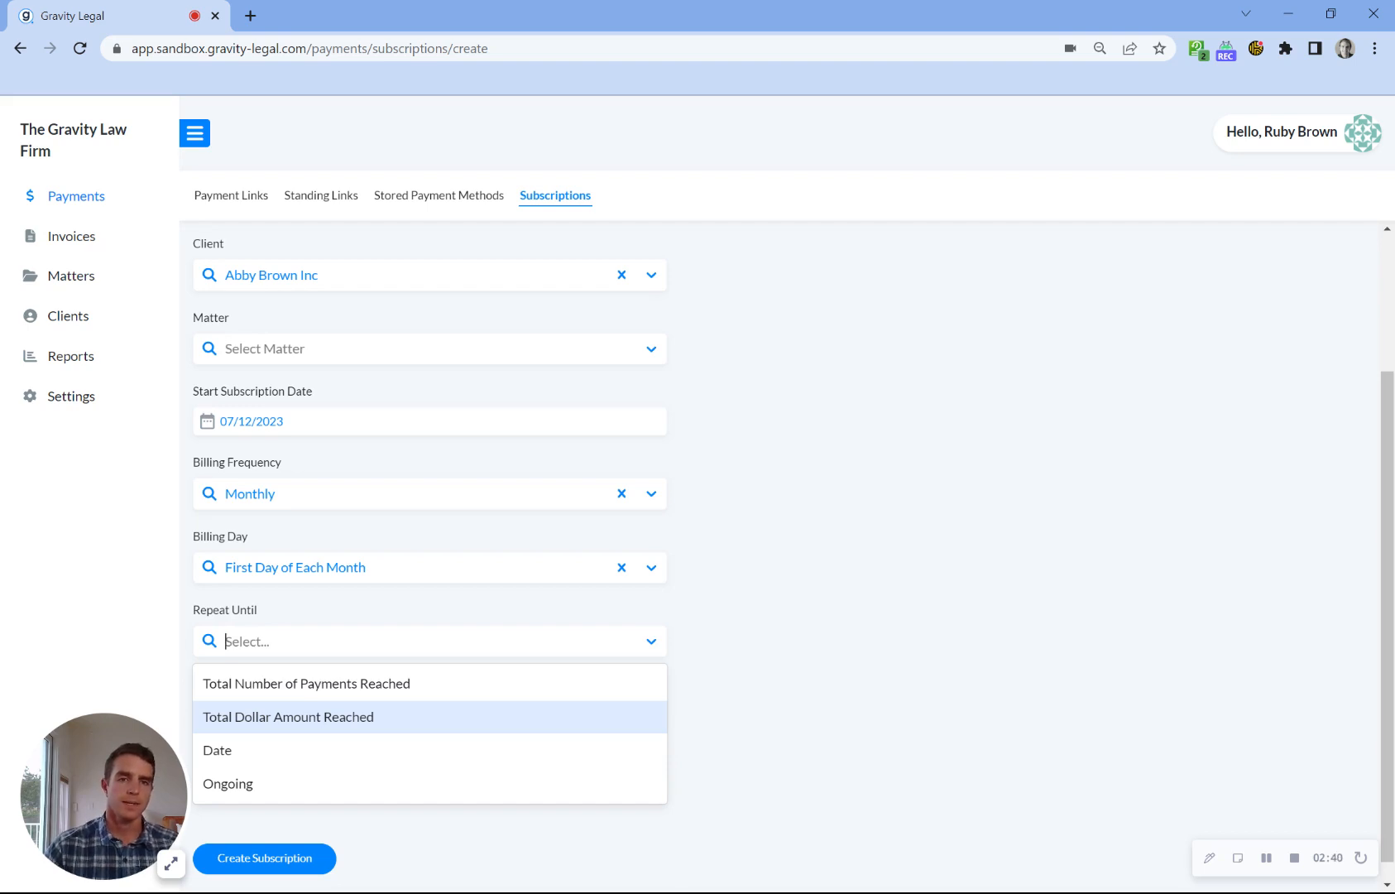
pyautogui.click(293, 727)
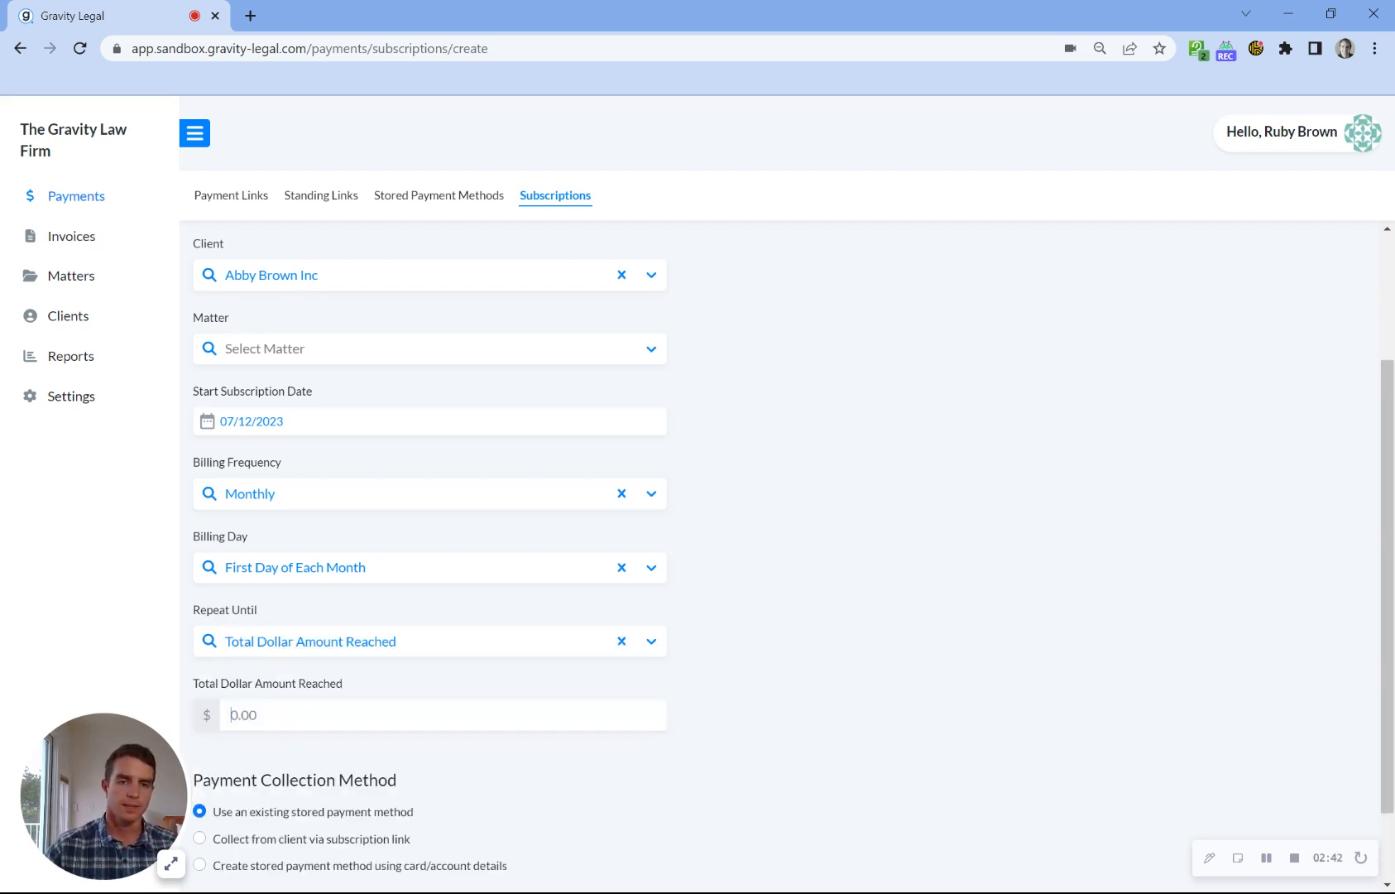
pyautogui.write('13')
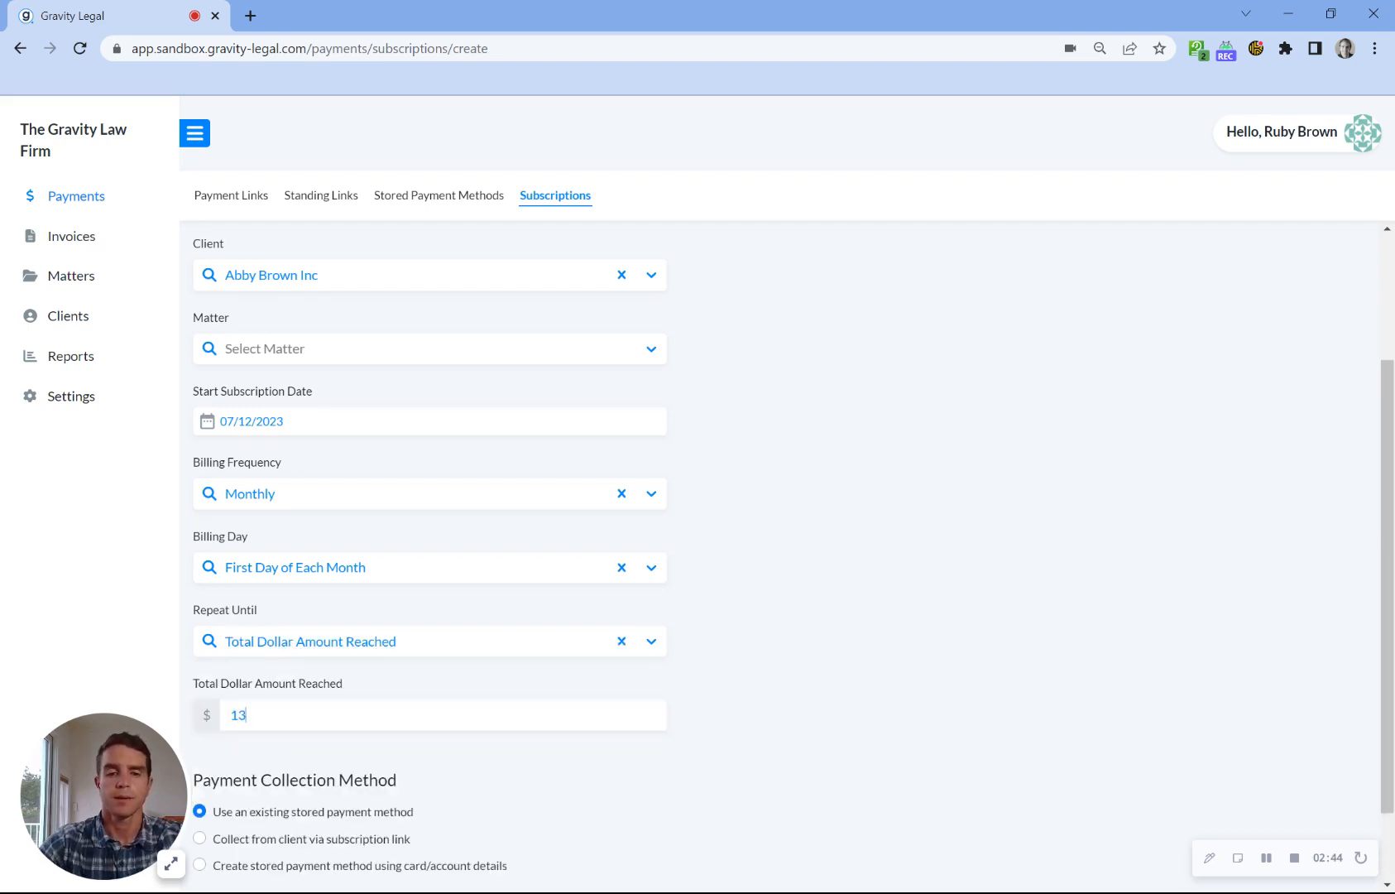
pyautogui.write('50')
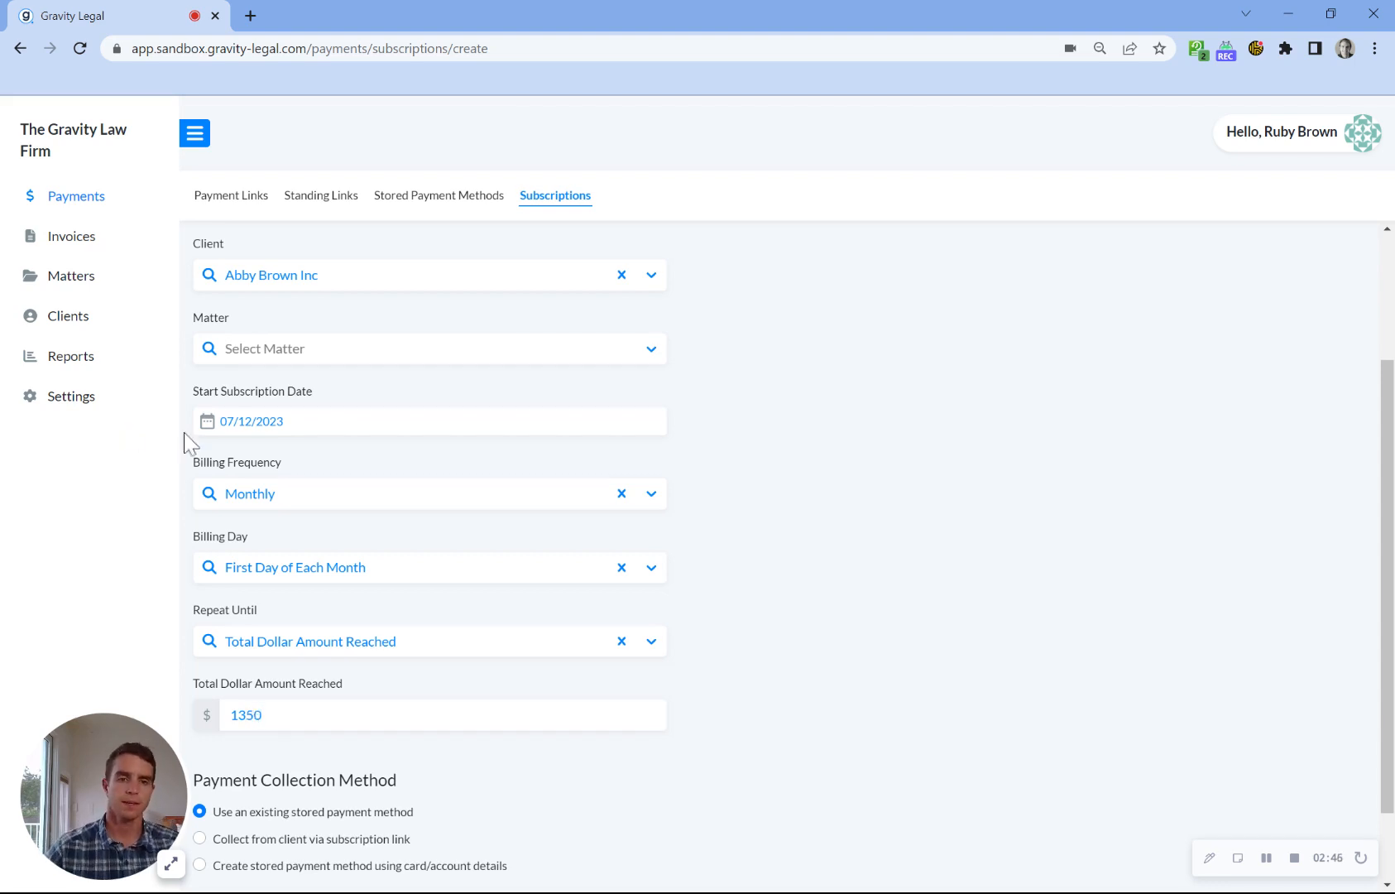
pyautogui.scroll(2, 478, 658)
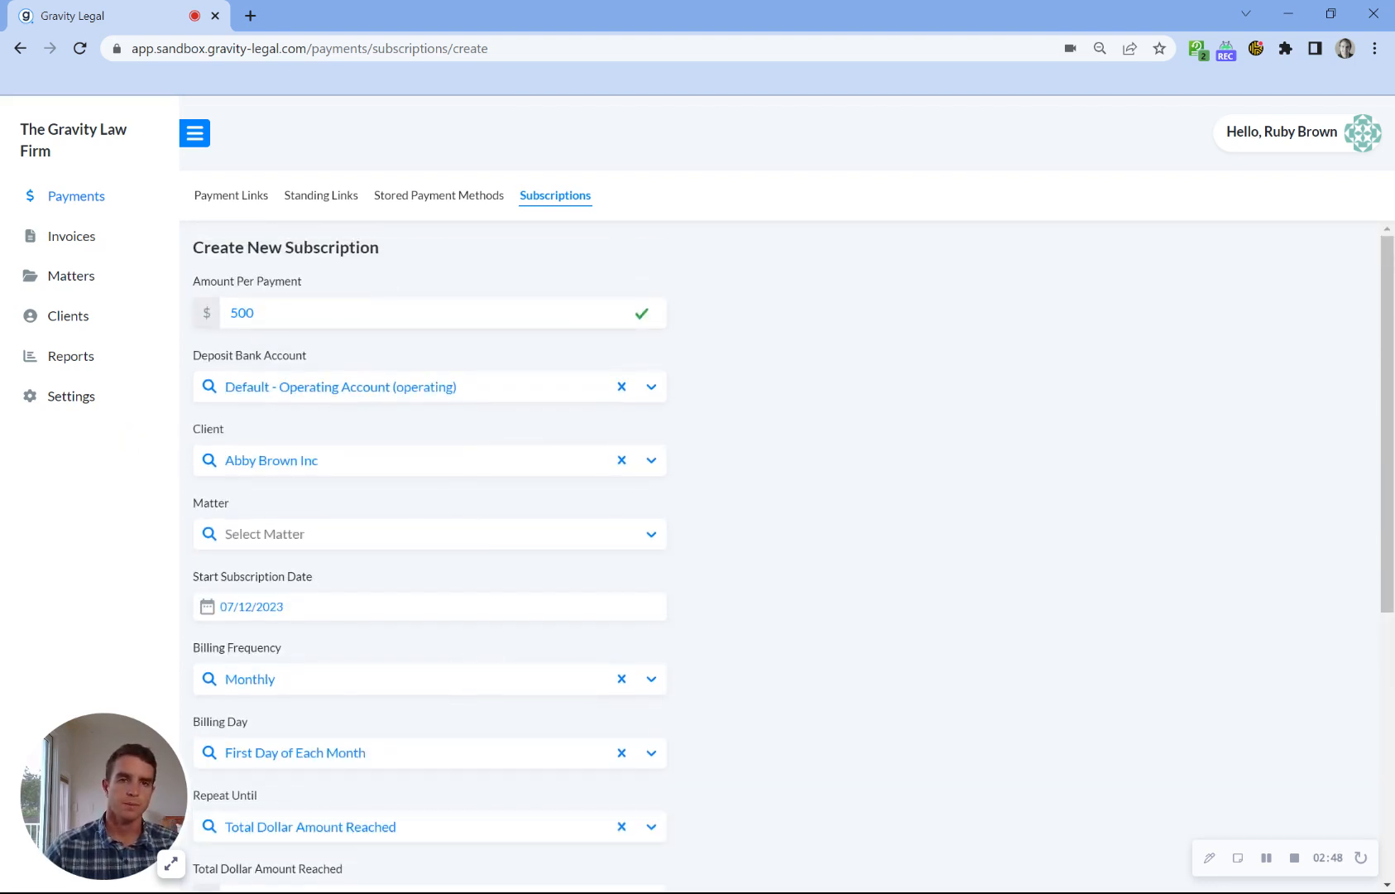
pyautogui.scroll(-2, 248, 356)
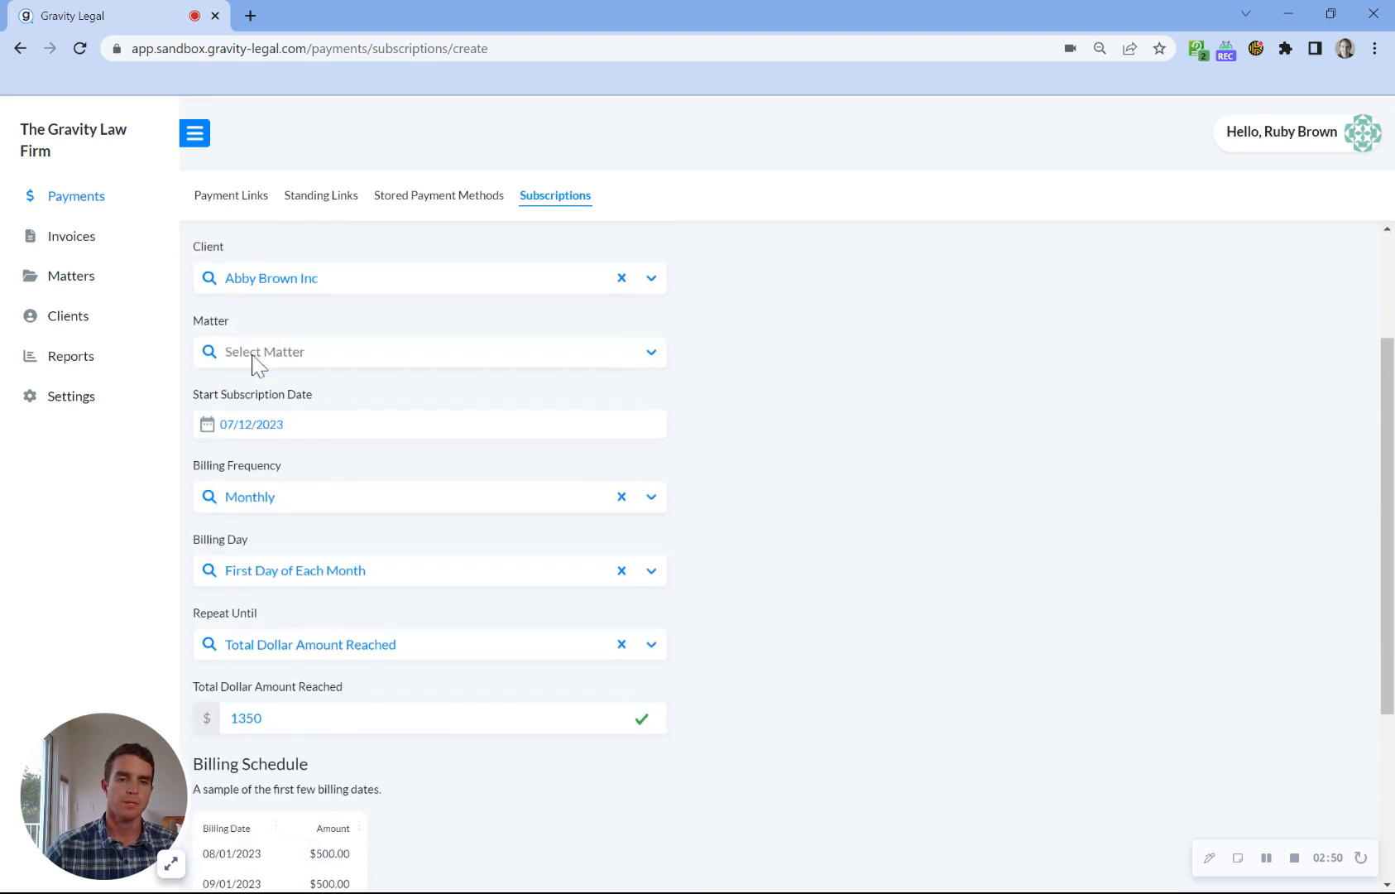
pyautogui.scroll(-1, 313, 683)
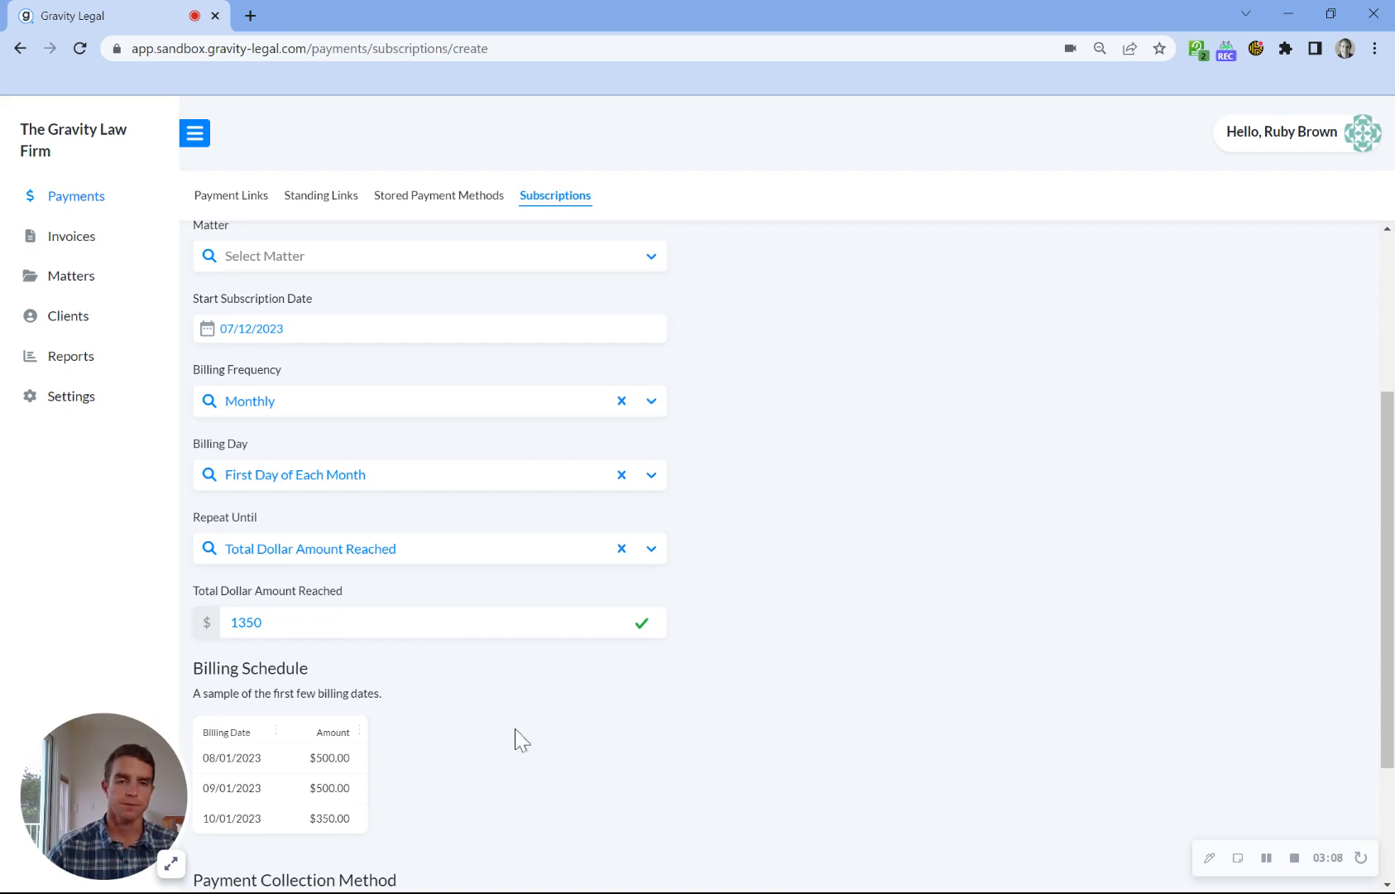
# Step: Choose to collect payment from the client via subscription link and create the subscription
pyautogui.scroll(-2, 517, 735)
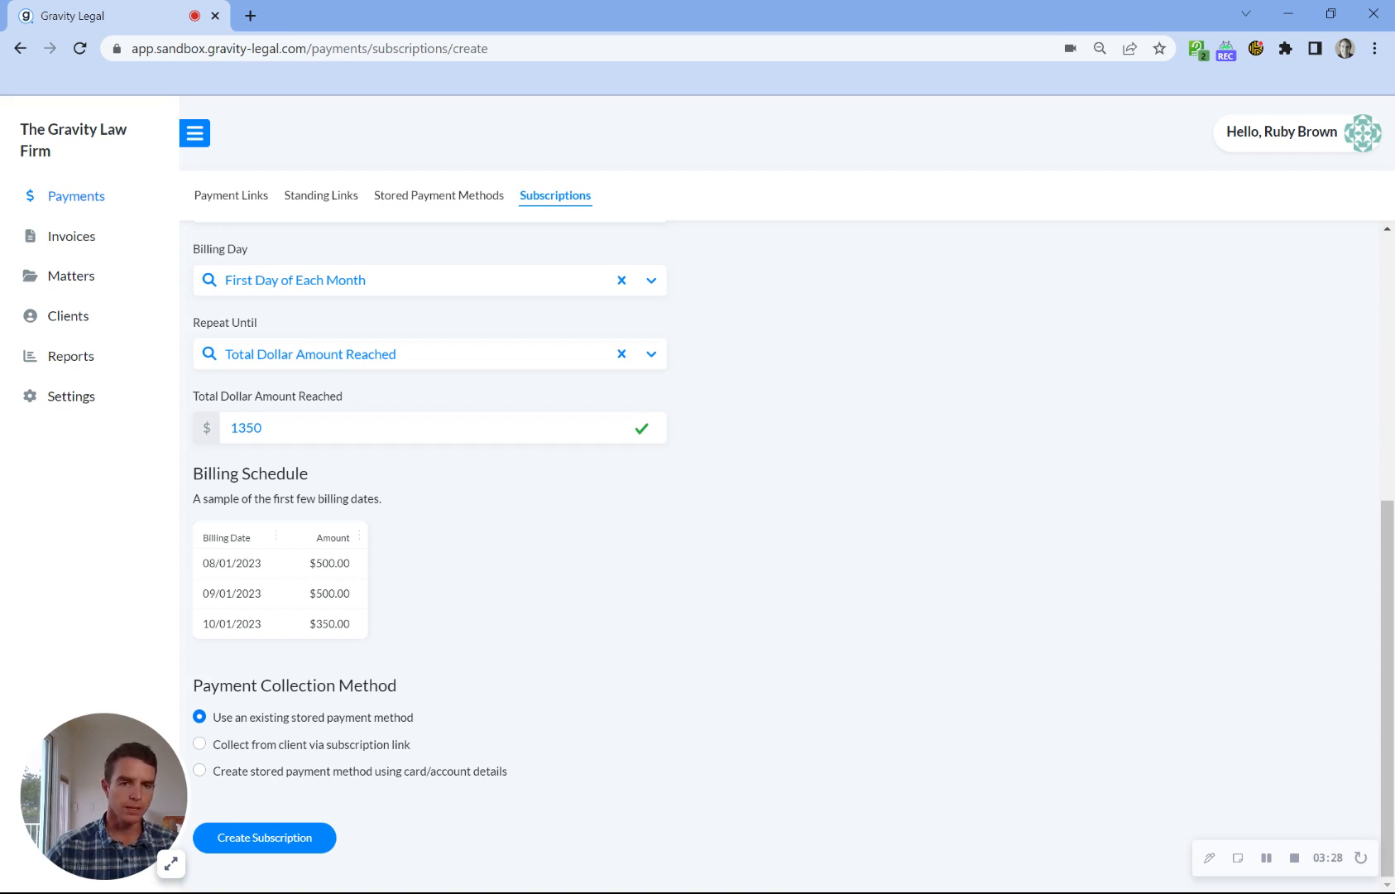
pyautogui.click(329, 745)
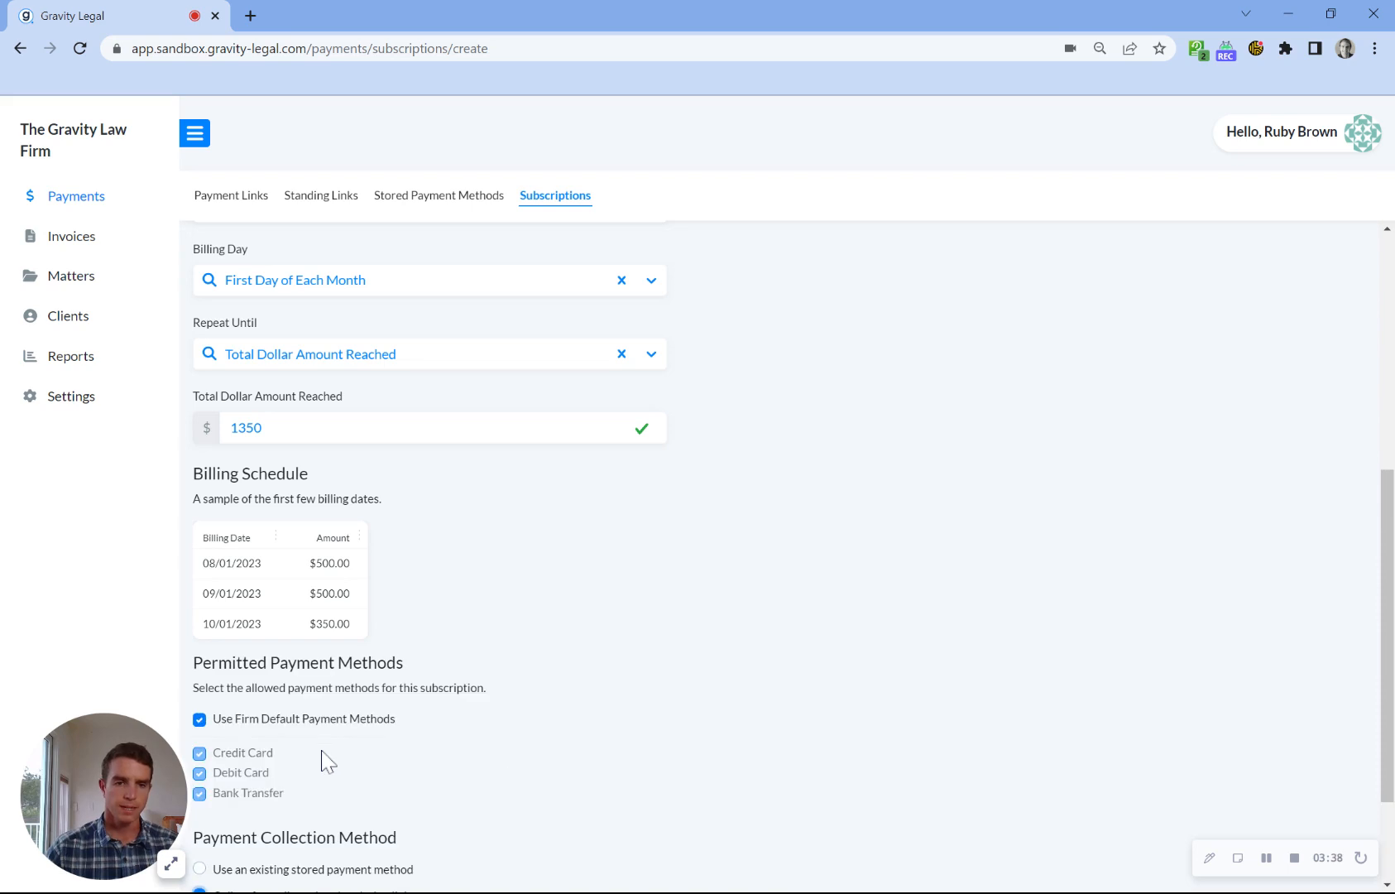
pyautogui.scroll(-2, 324, 770)
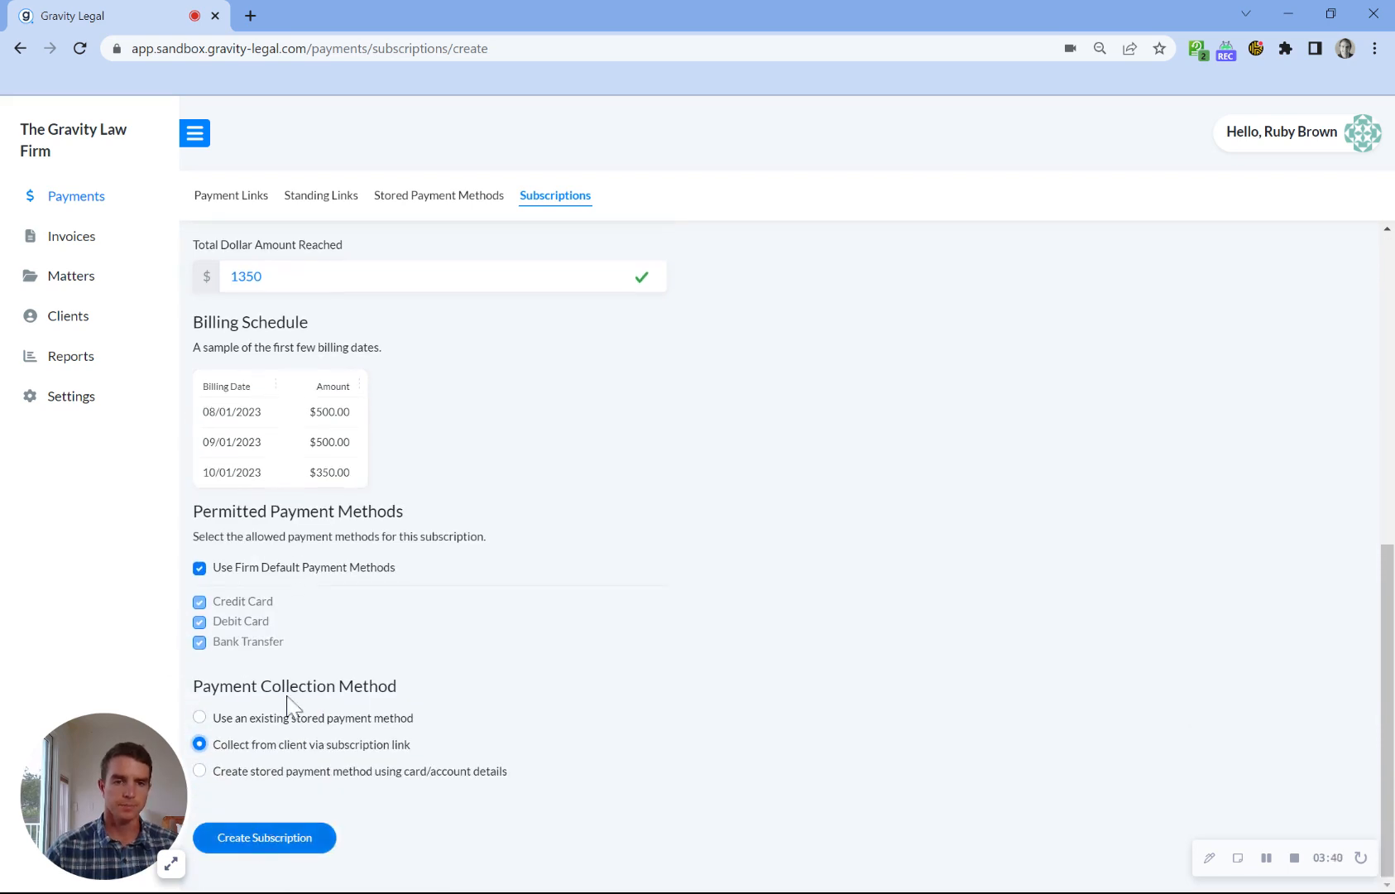
pyautogui.click(273, 842)
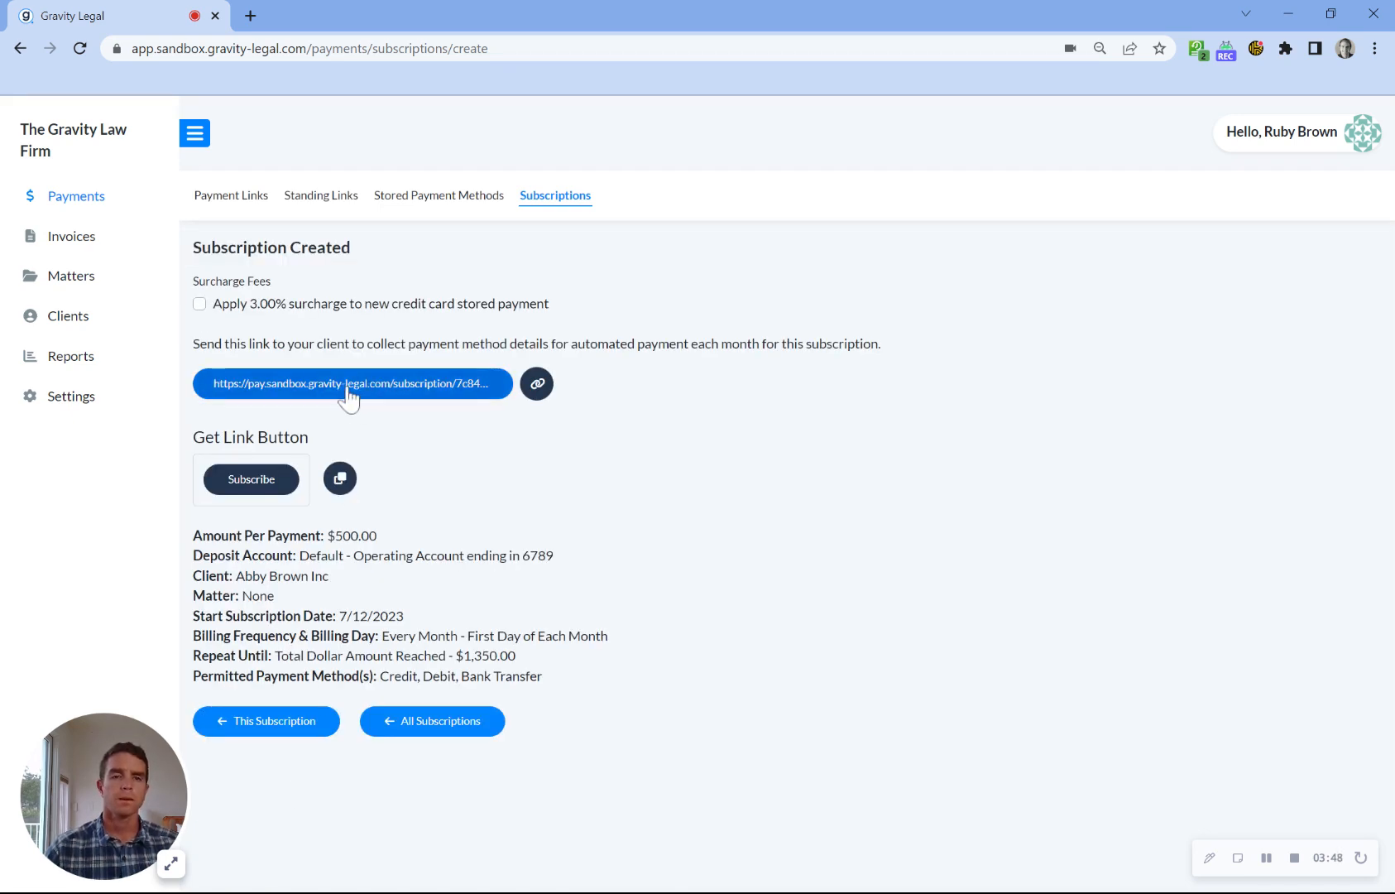
# Step: Open the new subscription's payment link and review the amount, schedule and payment fields on the client's page
pyautogui.click(348, 391)
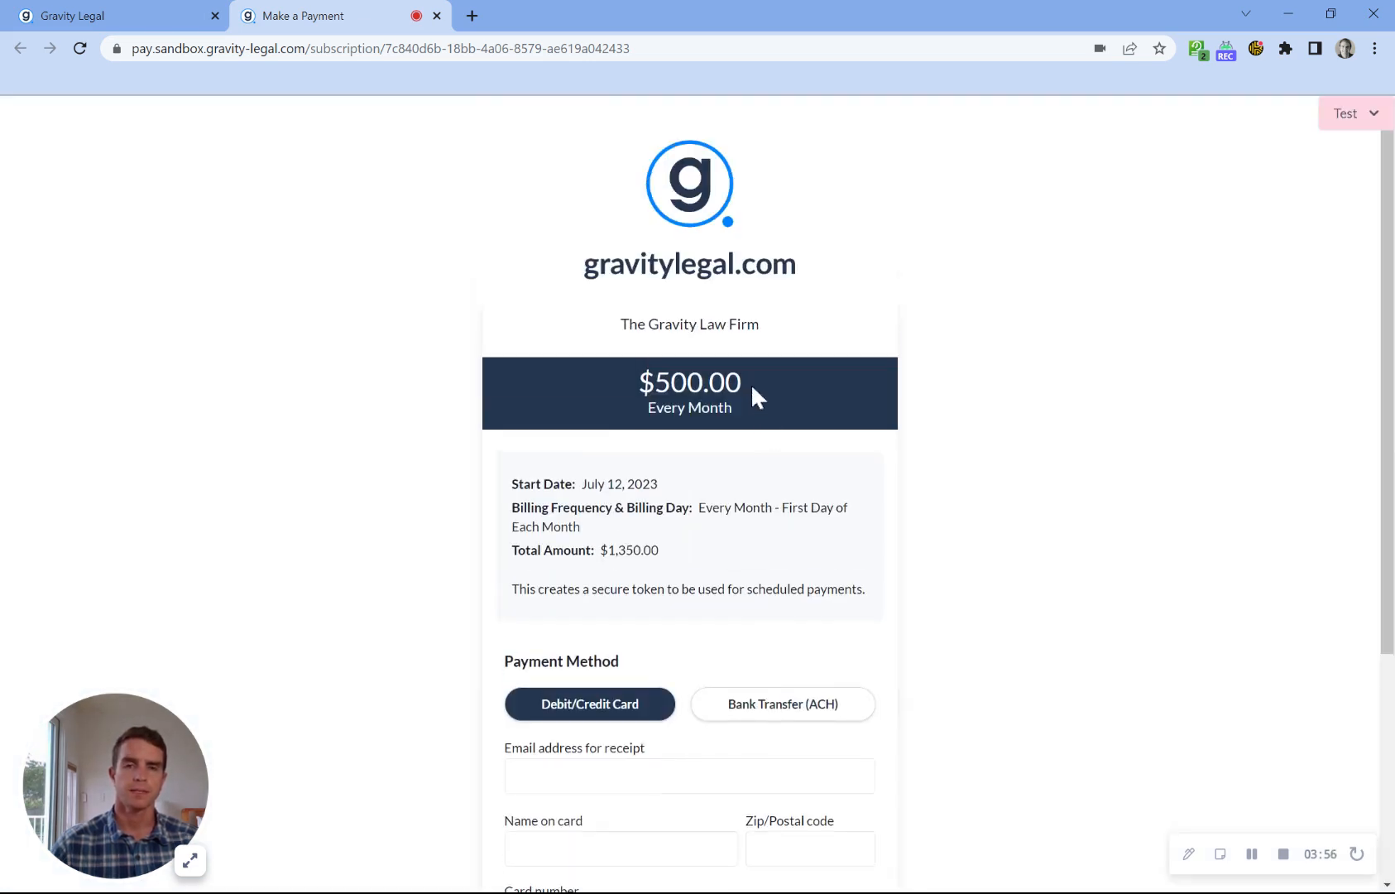
pyautogui.moveTo(655, 382); pyautogui.dragTo(731, 407)
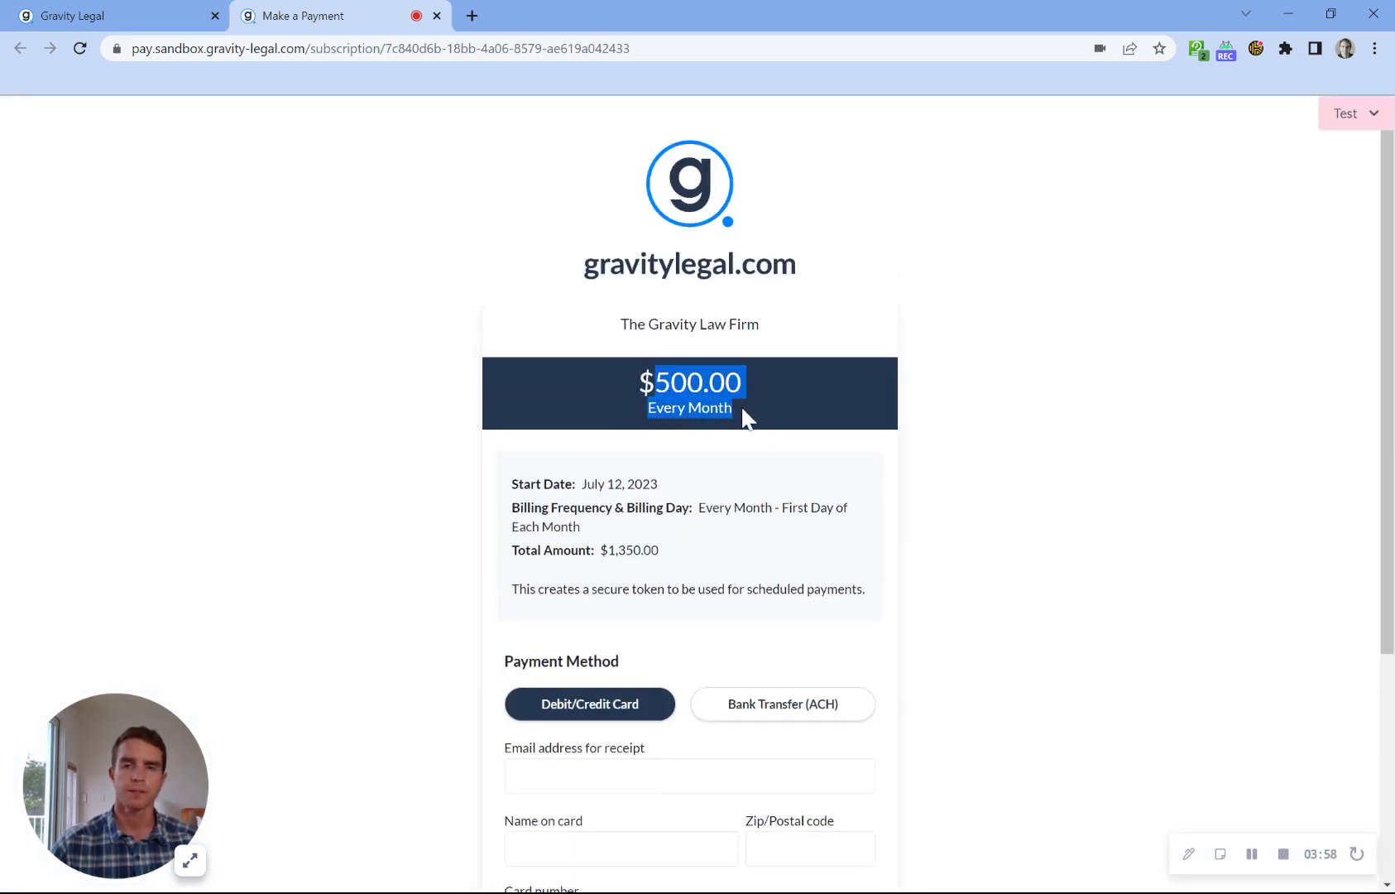
pyautogui.click(742, 418)
pyautogui.scroll(-1, 740, 433)
pyautogui.scroll(1, 953, 209)
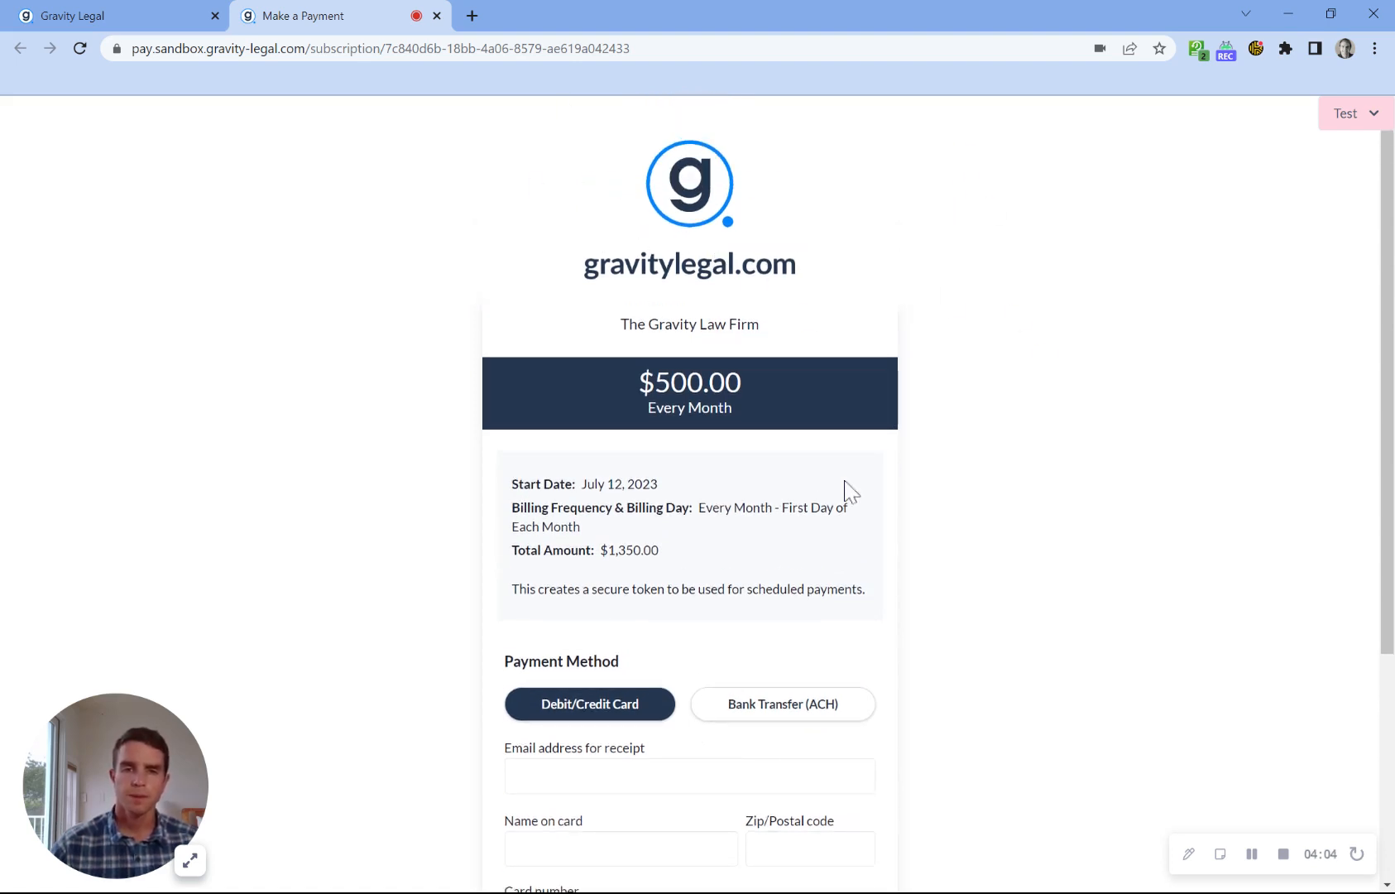
# Step: Review the payment fields on the client's page and check the new subscription in the firm's subscriptions list
pyautogui.scroll(-1, 819, 522)
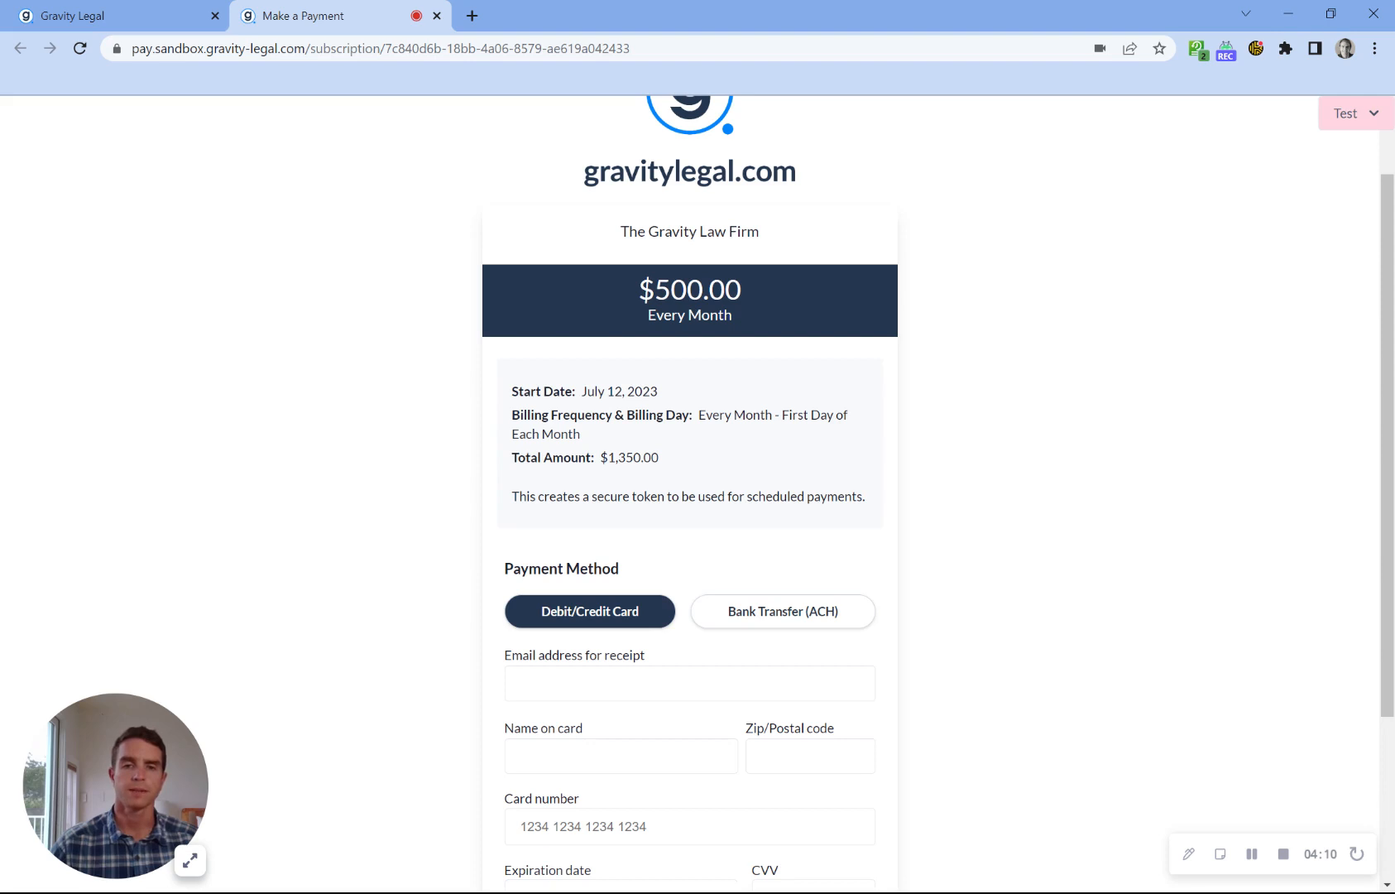
pyautogui.scroll(-1, 822, 780)
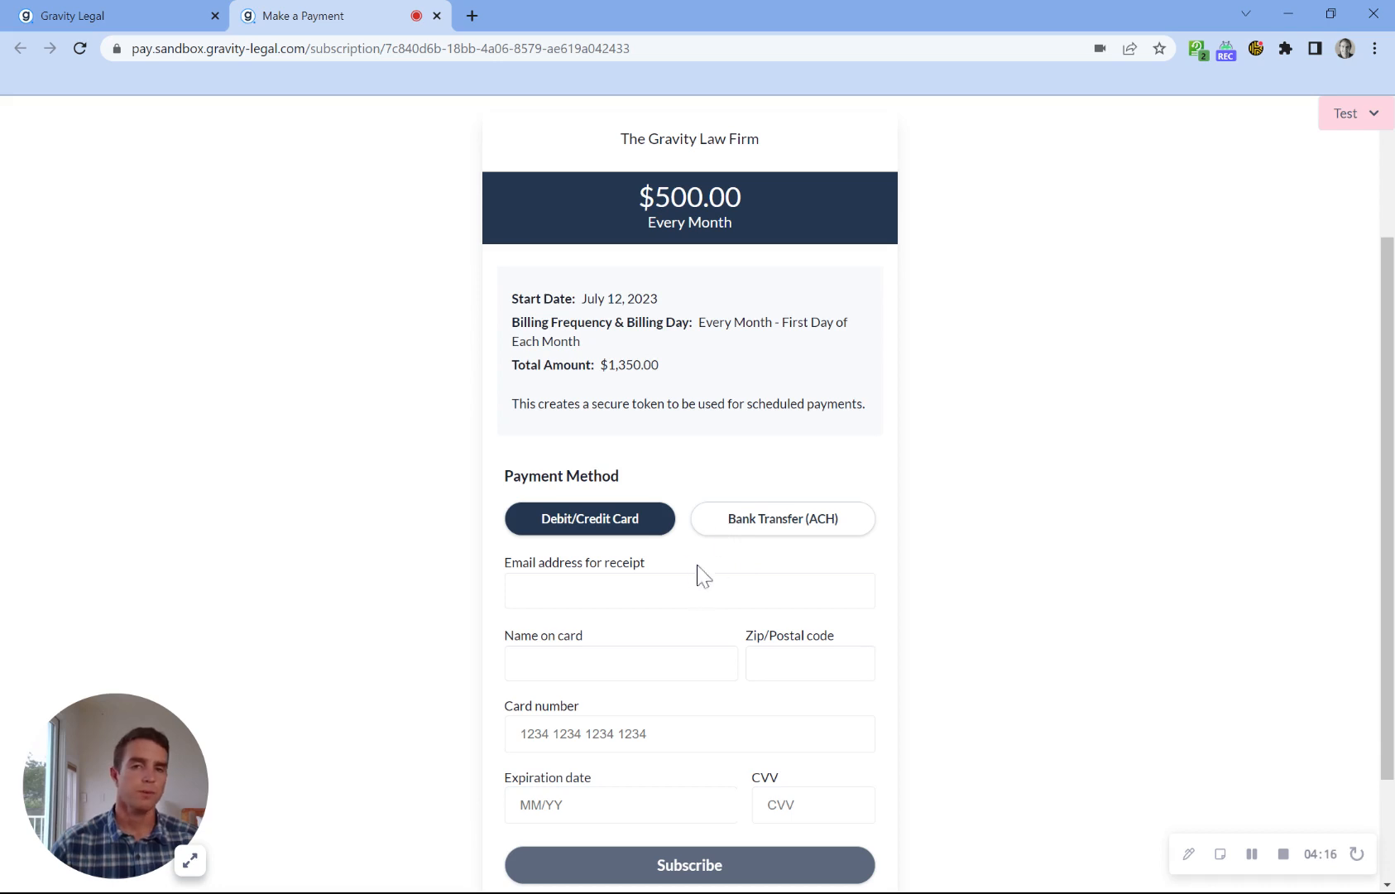
pyautogui.click(110, 13)
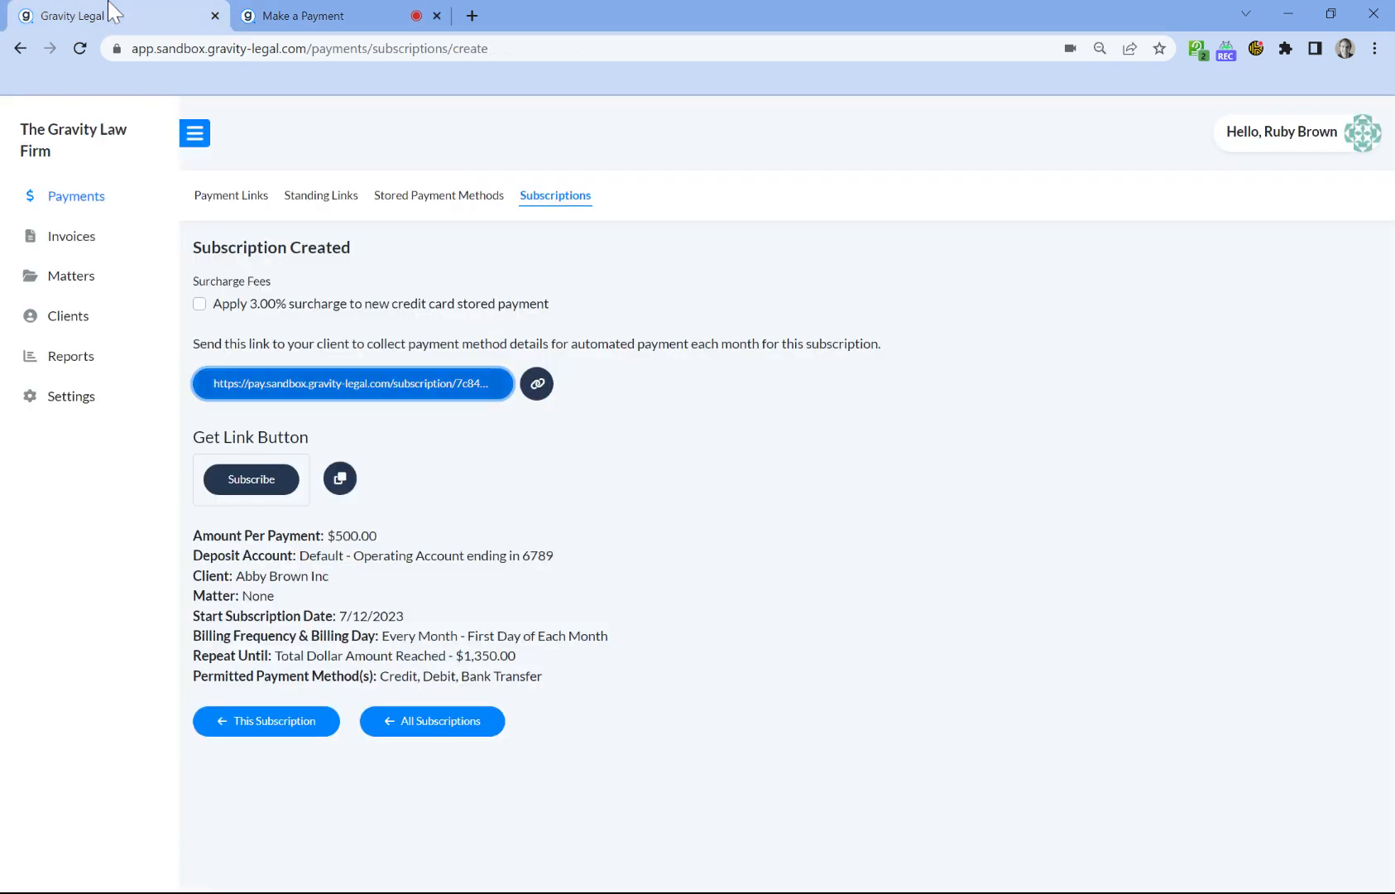
pyautogui.click(560, 198)
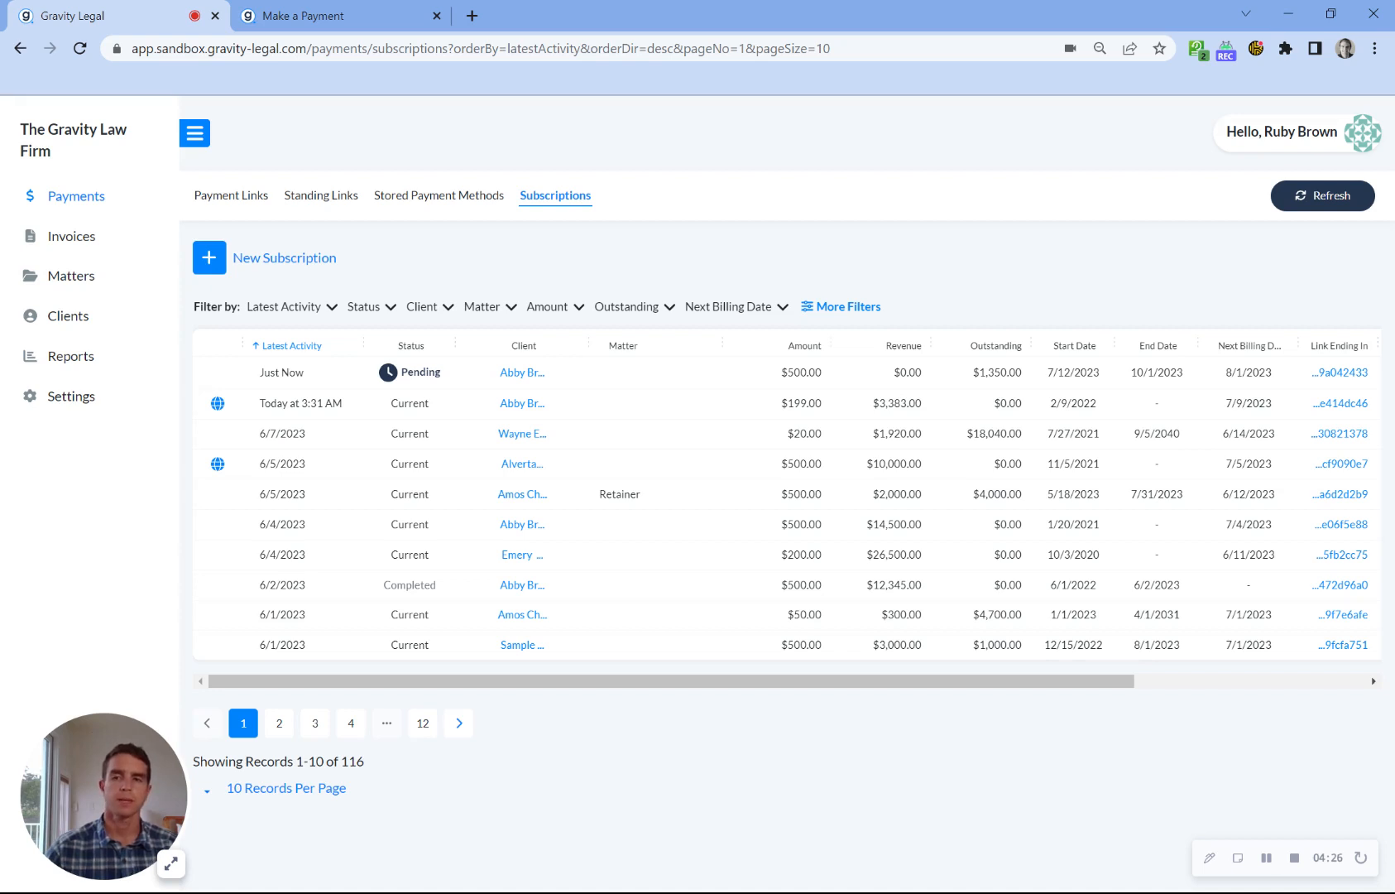
# Step: On the client's payment page, choose Bank Transfer (ACH) and enter the account holder's name and the receipt email address
pyautogui.click(382, 15)
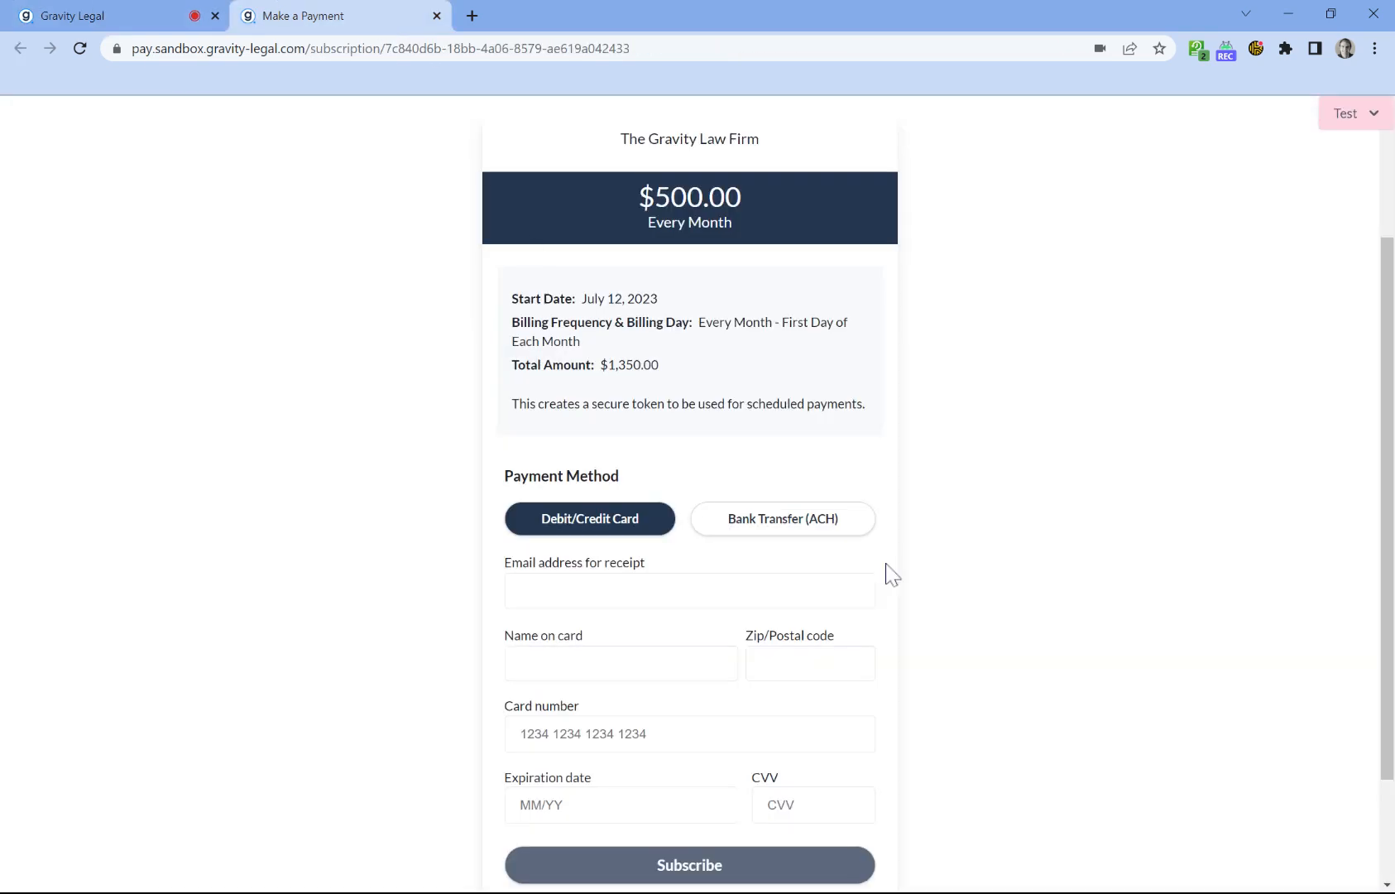
pyautogui.scroll(-1, 859, 565)
pyautogui.click(797, 437)
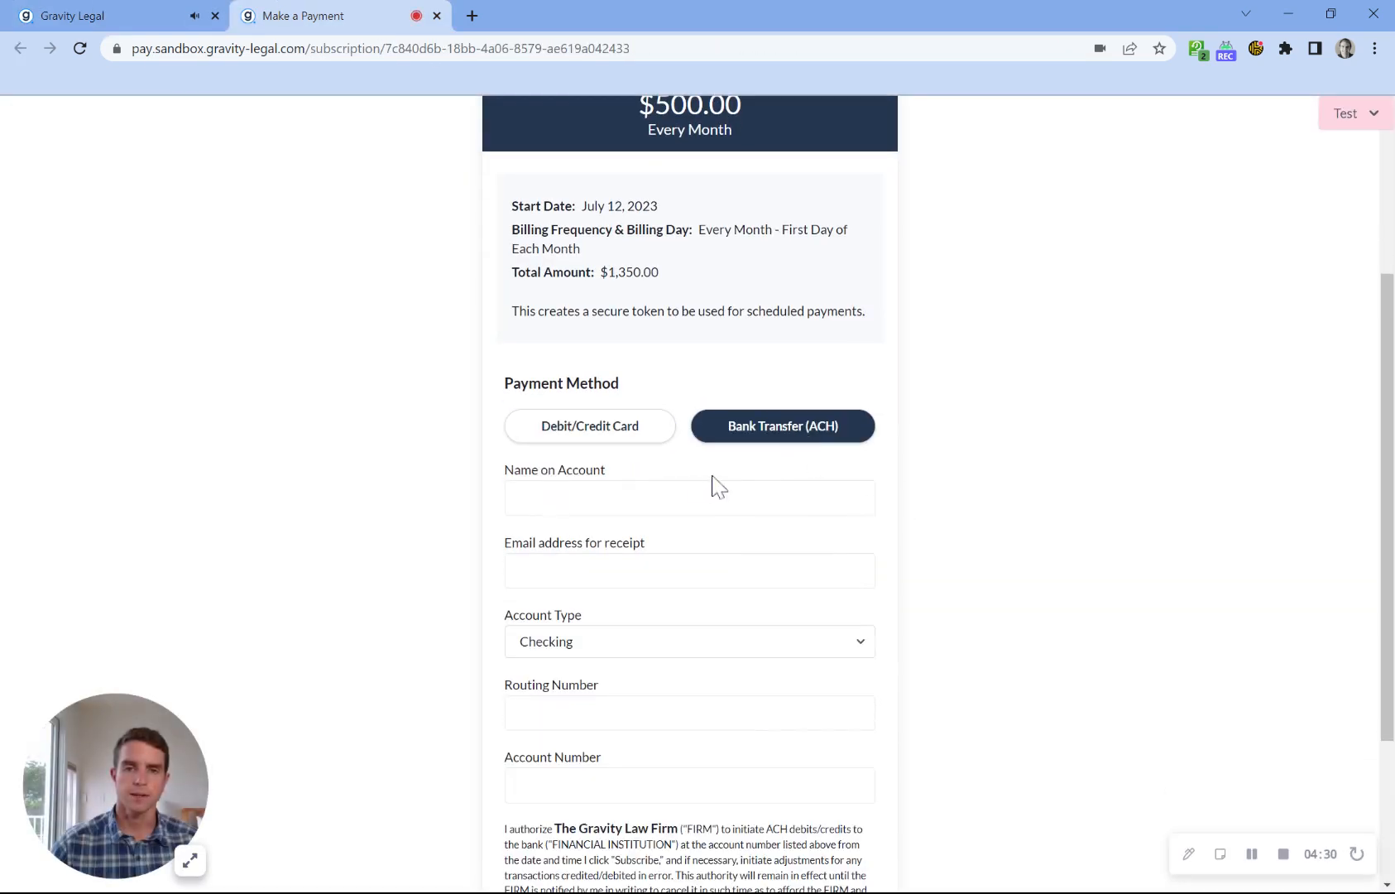
pyautogui.click(563, 498)
pyautogui.write('Emery')
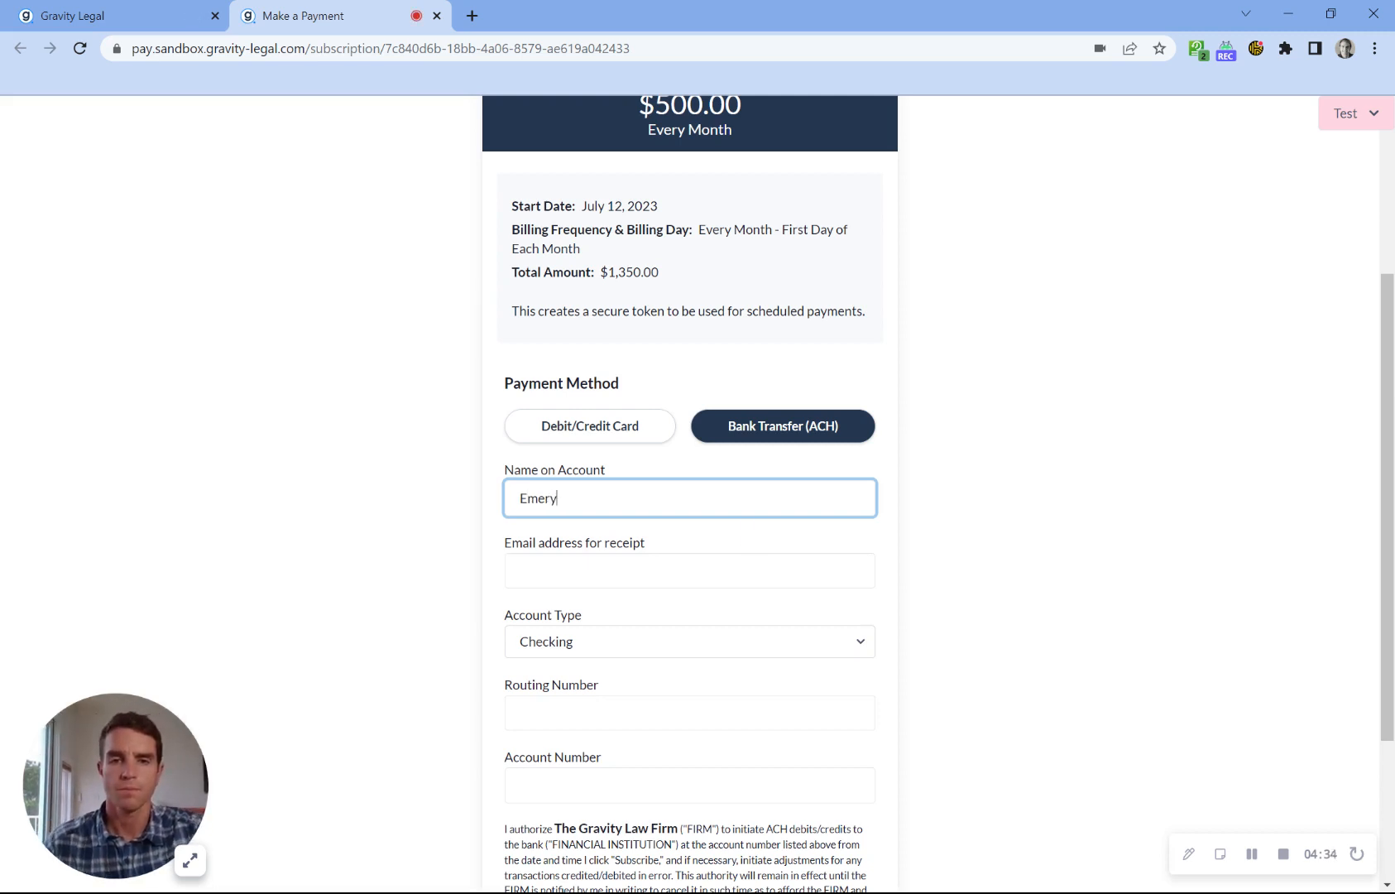
pyautogui.press('Tab')
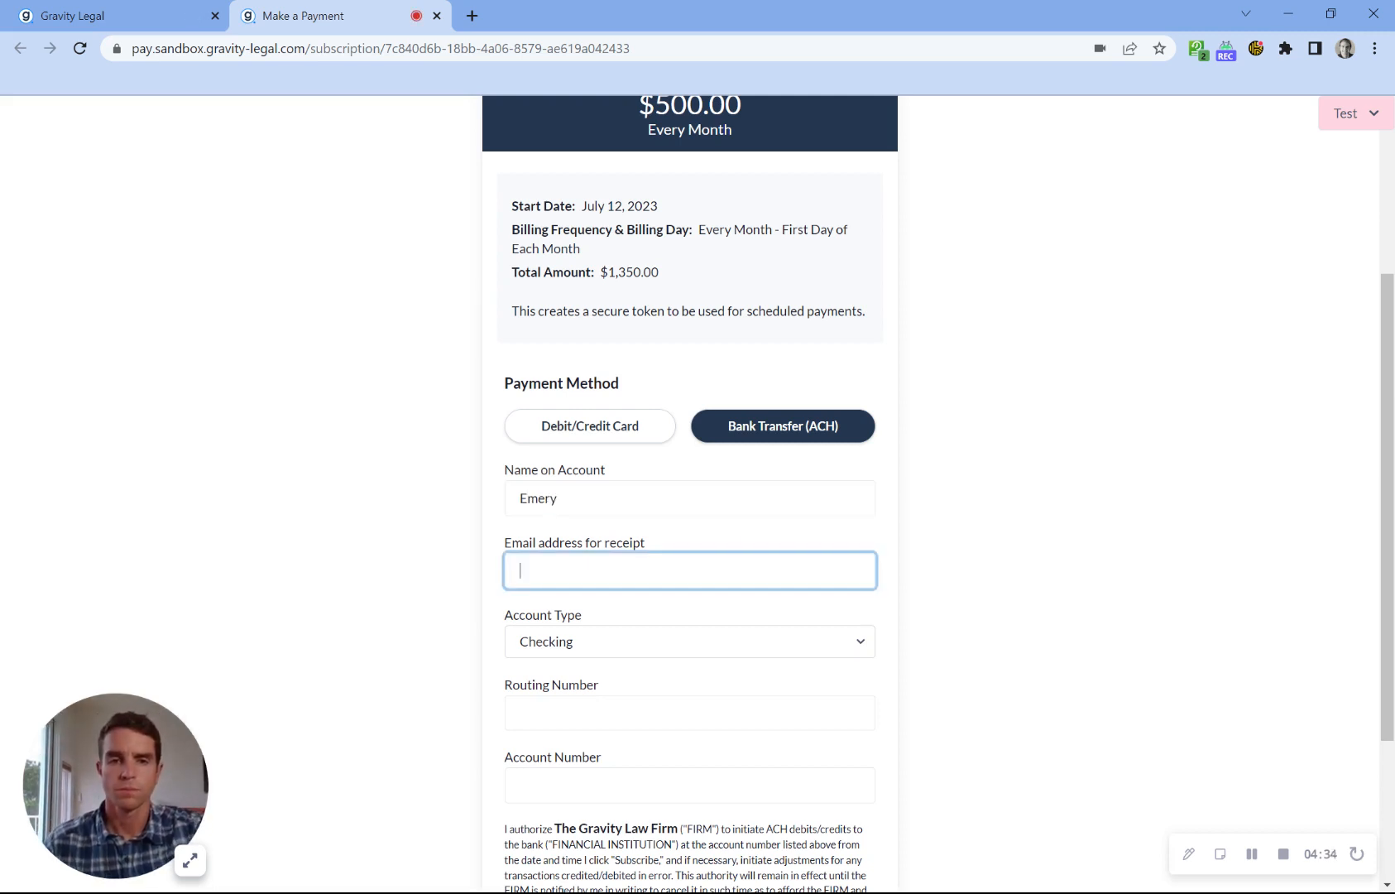
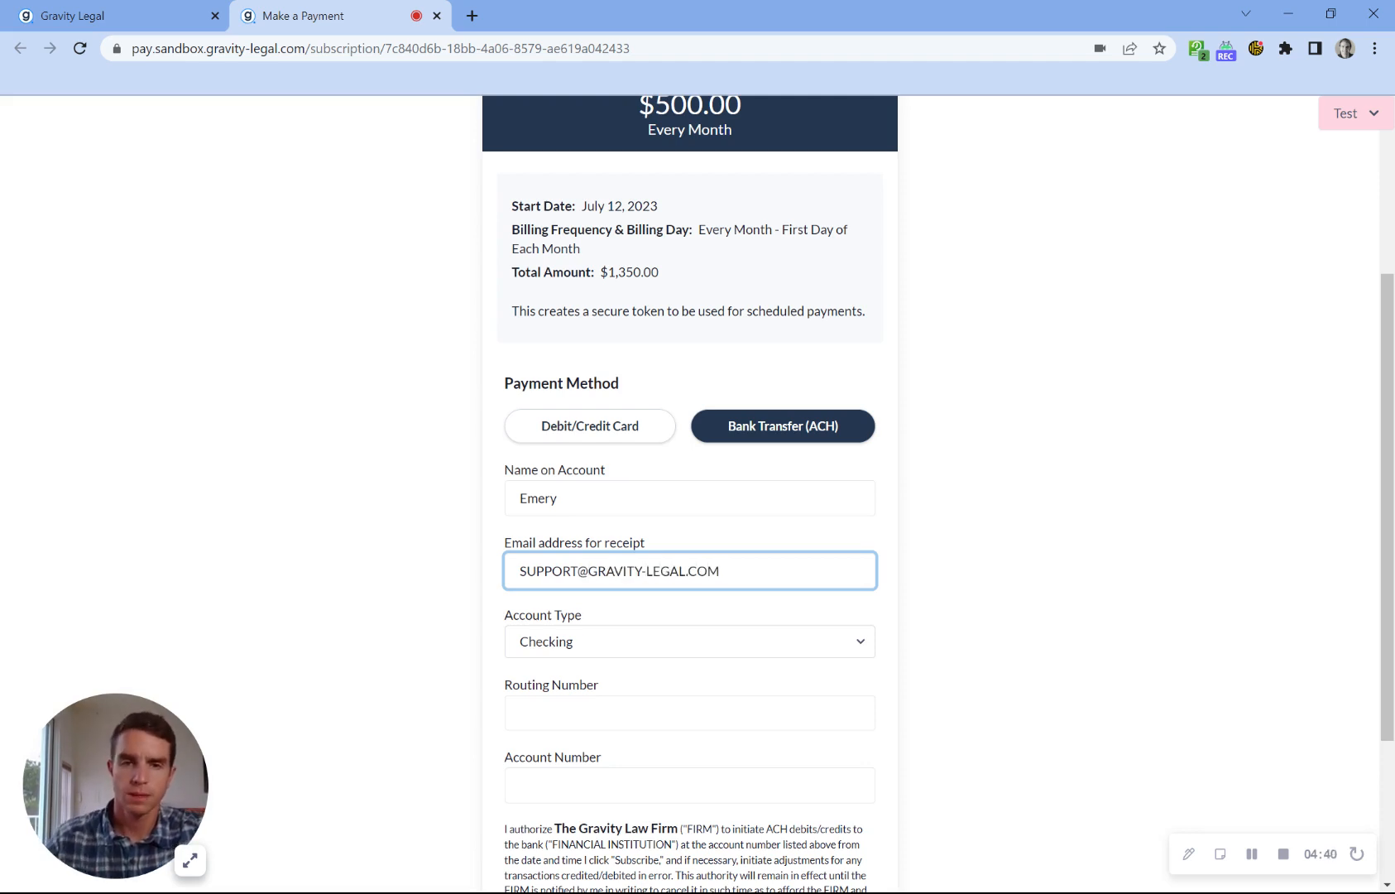
# Step: Copy the Wells Fargo (Georgia) test routing number from the test data into the Routing Number field
pyautogui.click(1374, 116)
pyautogui.scroll(-3, 1291, 663)
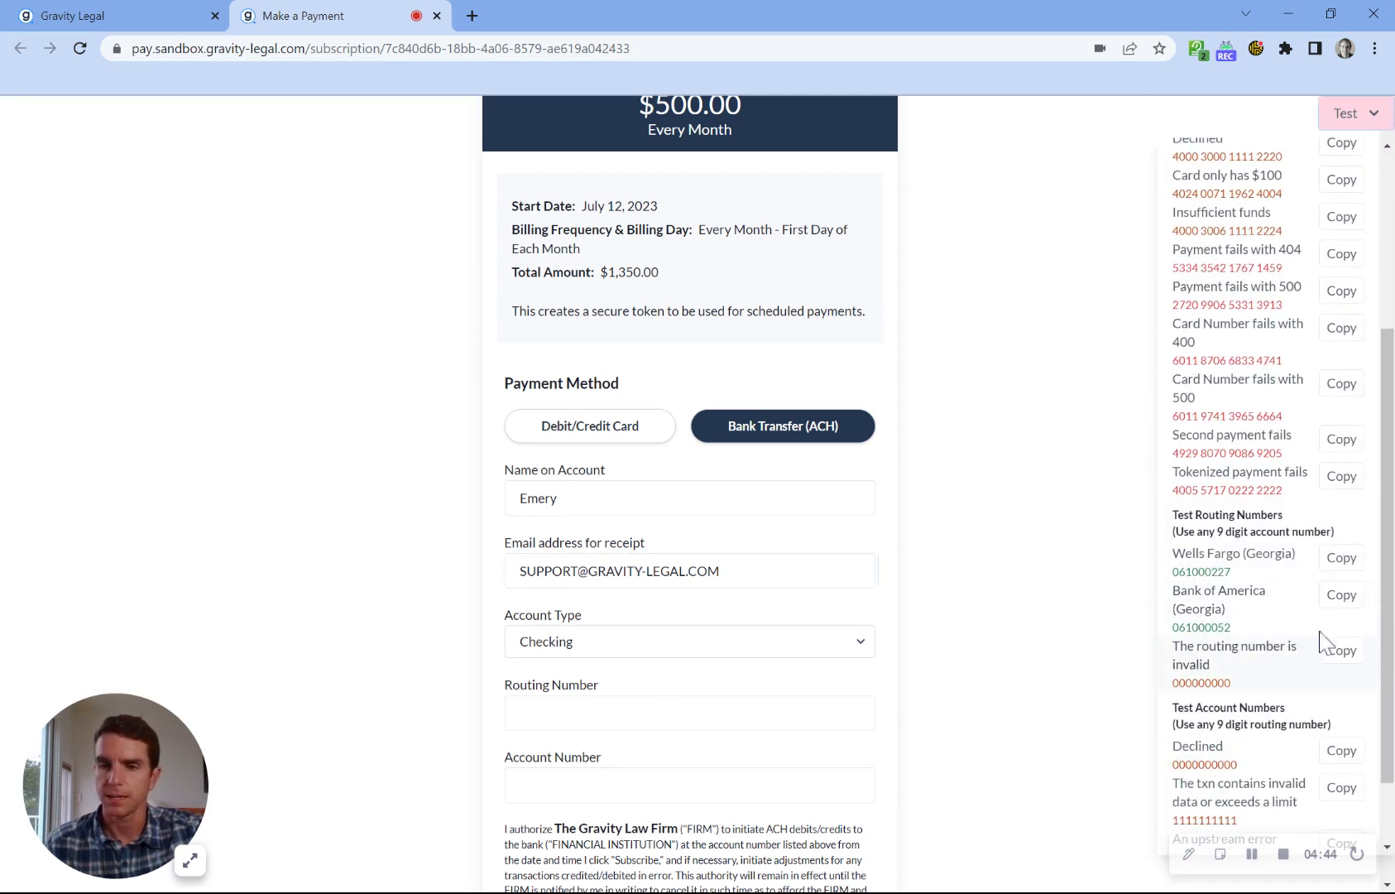
pyautogui.click(1341, 595)
pyautogui.click(745, 712)
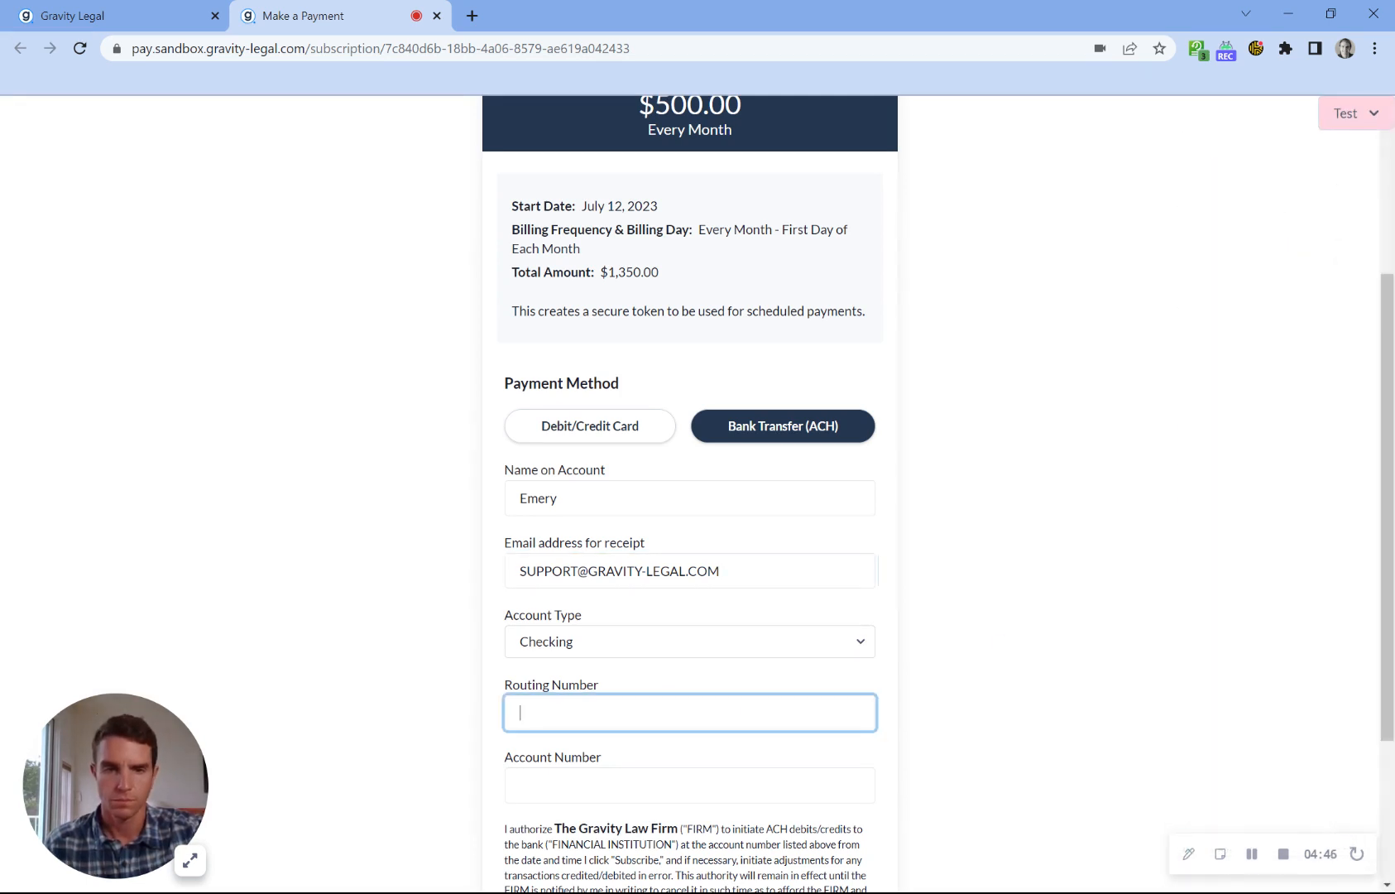
pyautogui.hotkey('ctrl', 'v')
pyautogui.press('Tab')
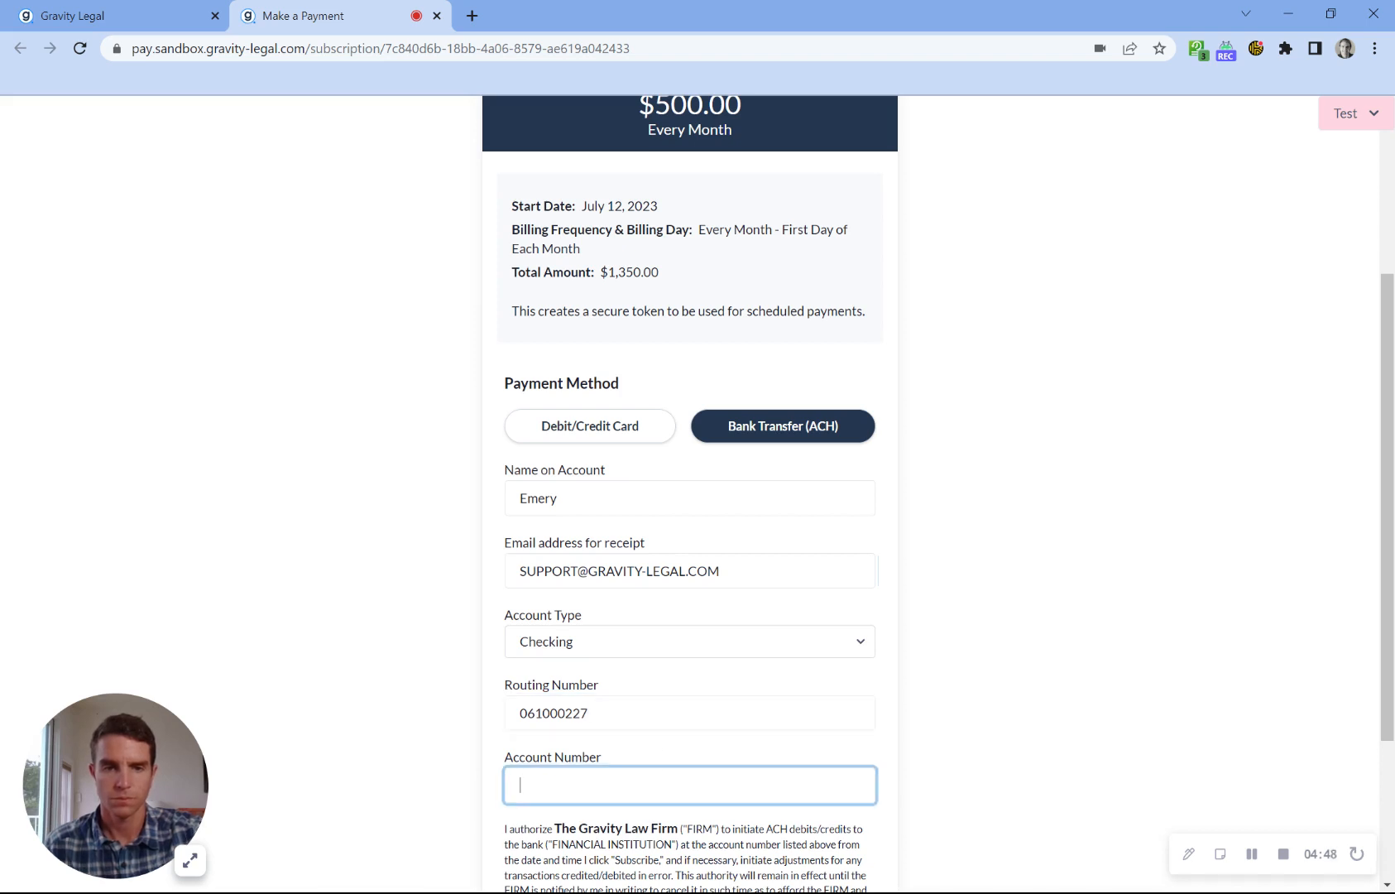
# Step: Enter the bank account number and submit the subscription form
pyautogui.write('121212')
pyautogui.scroll(-2, 657, 795)
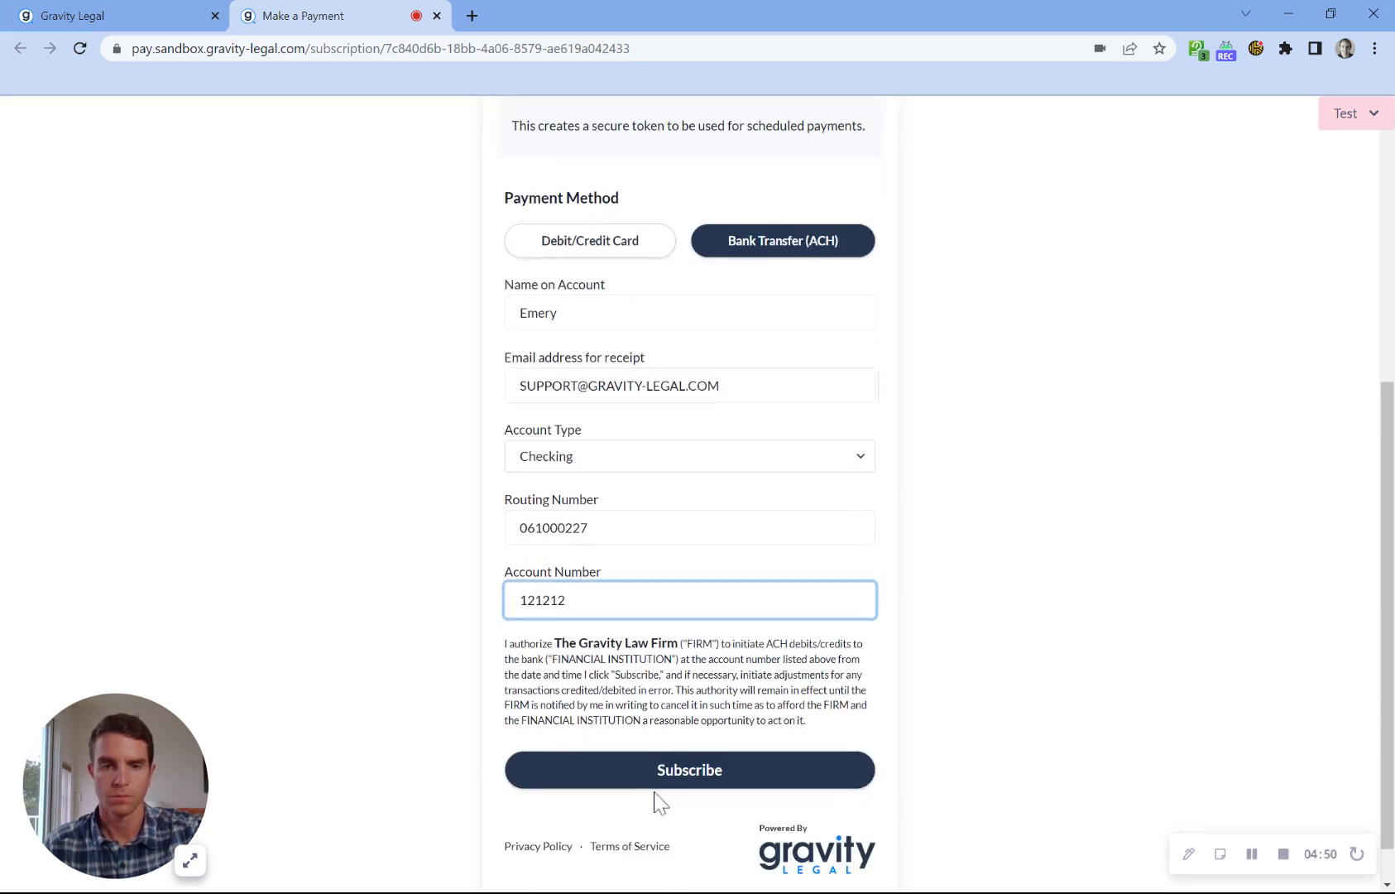
pyautogui.click(666, 782)
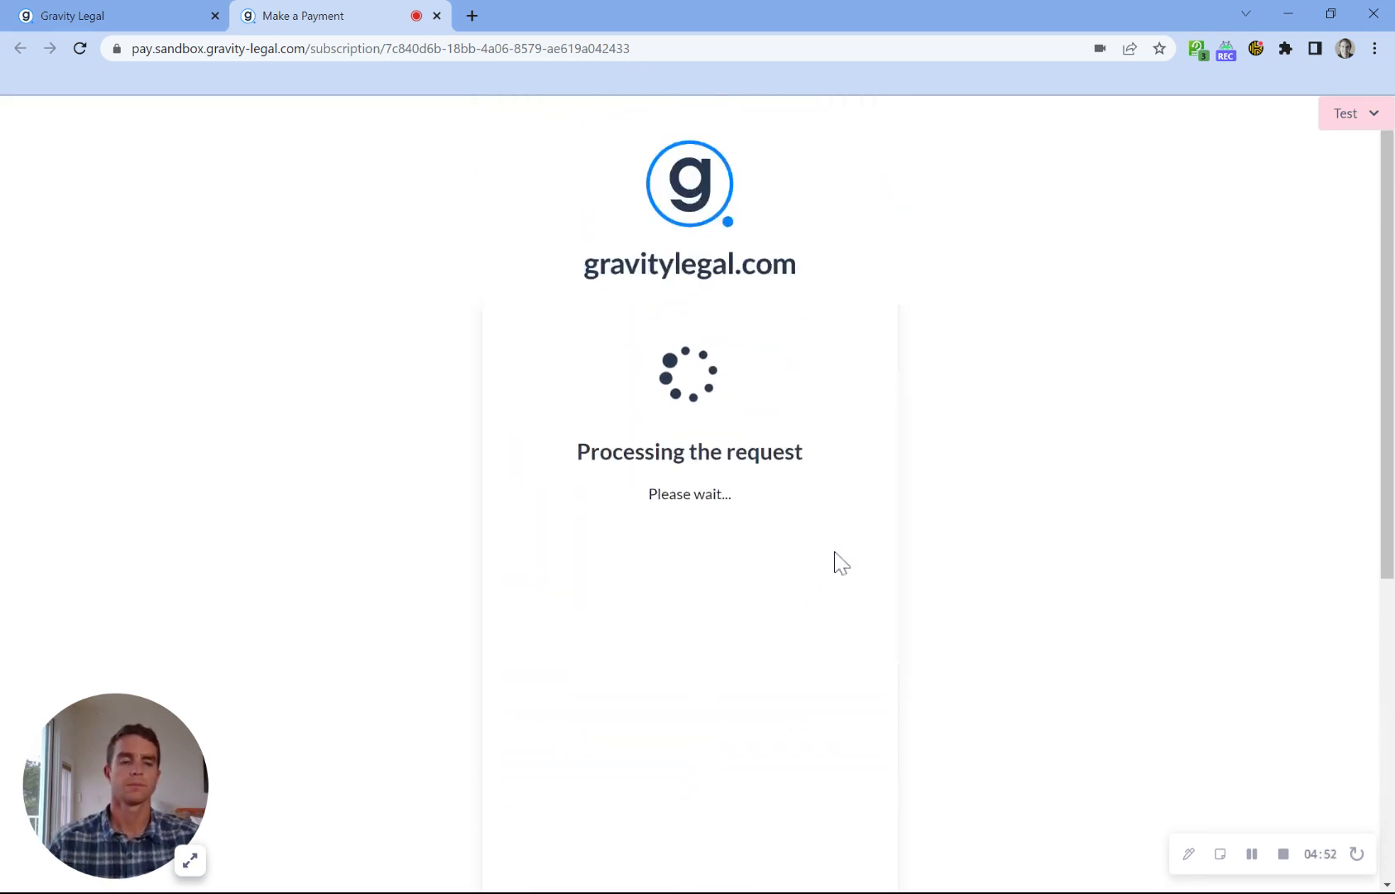
# Step: Refresh the firm's subscriptions list and open the details of the most recent subscription
pyautogui.click(92, 12)
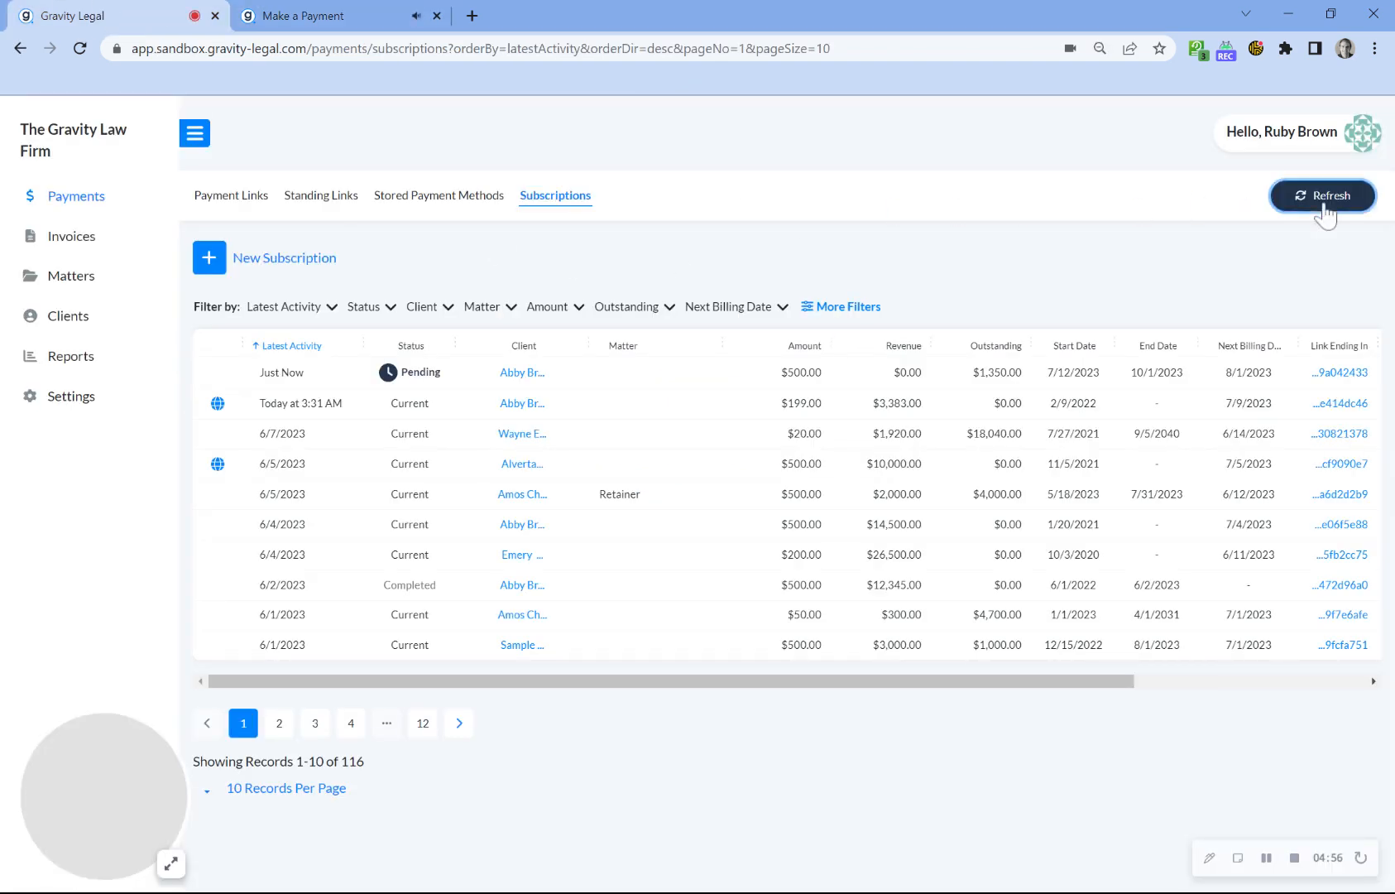
pyautogui.click(1321, 203)
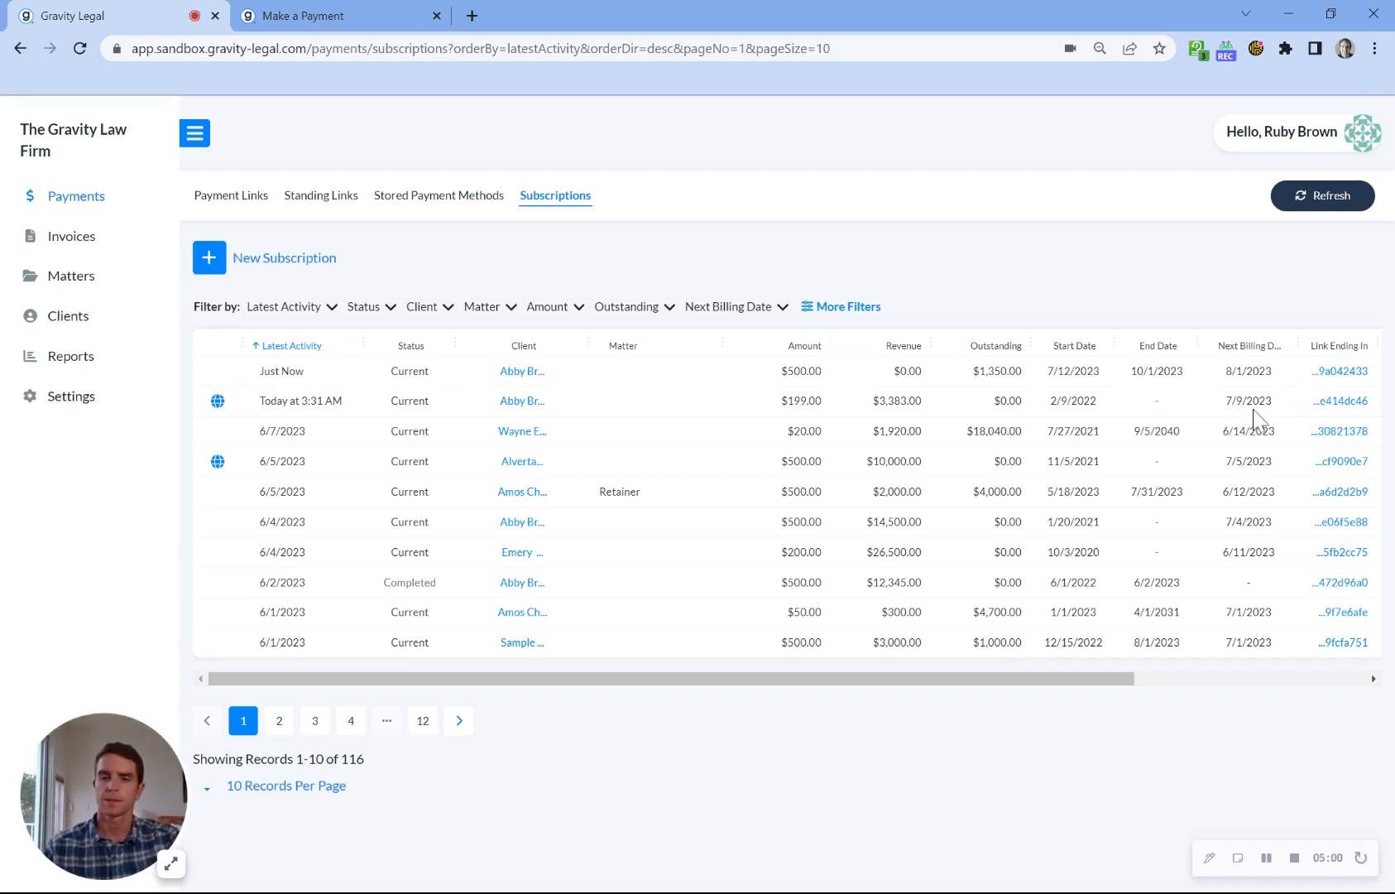
pyautogui.hscroll(5, 1254, 411)
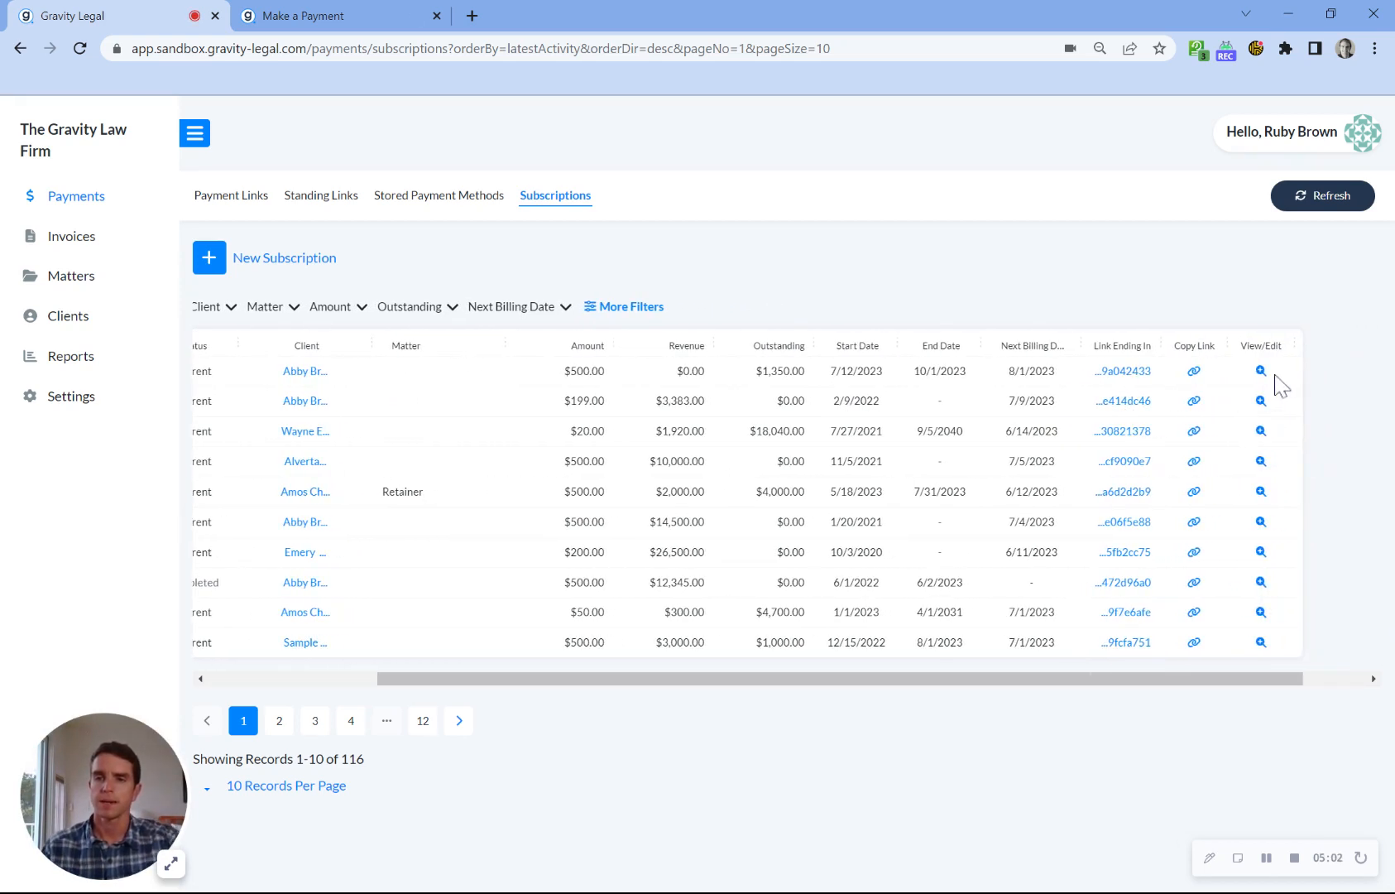
pyautogui.click(1261, 371)
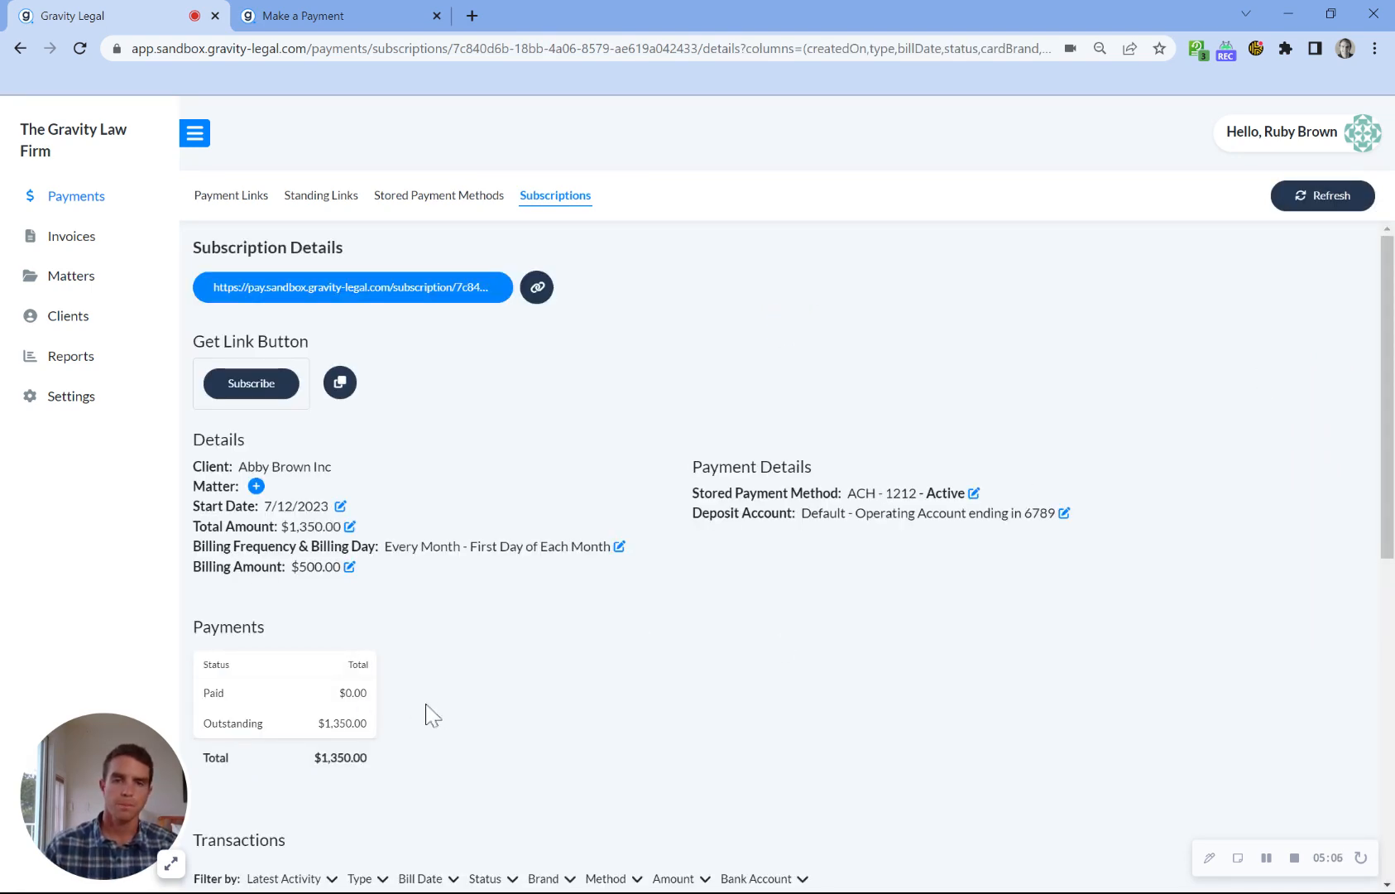
# Step: Review the subscription's payment totals, transactions, scheduled payments, and the options to cancel or delete it
pyautogui.scroll(-1, 427, 704)
pyautogui.scroll(-3, 447, 678)
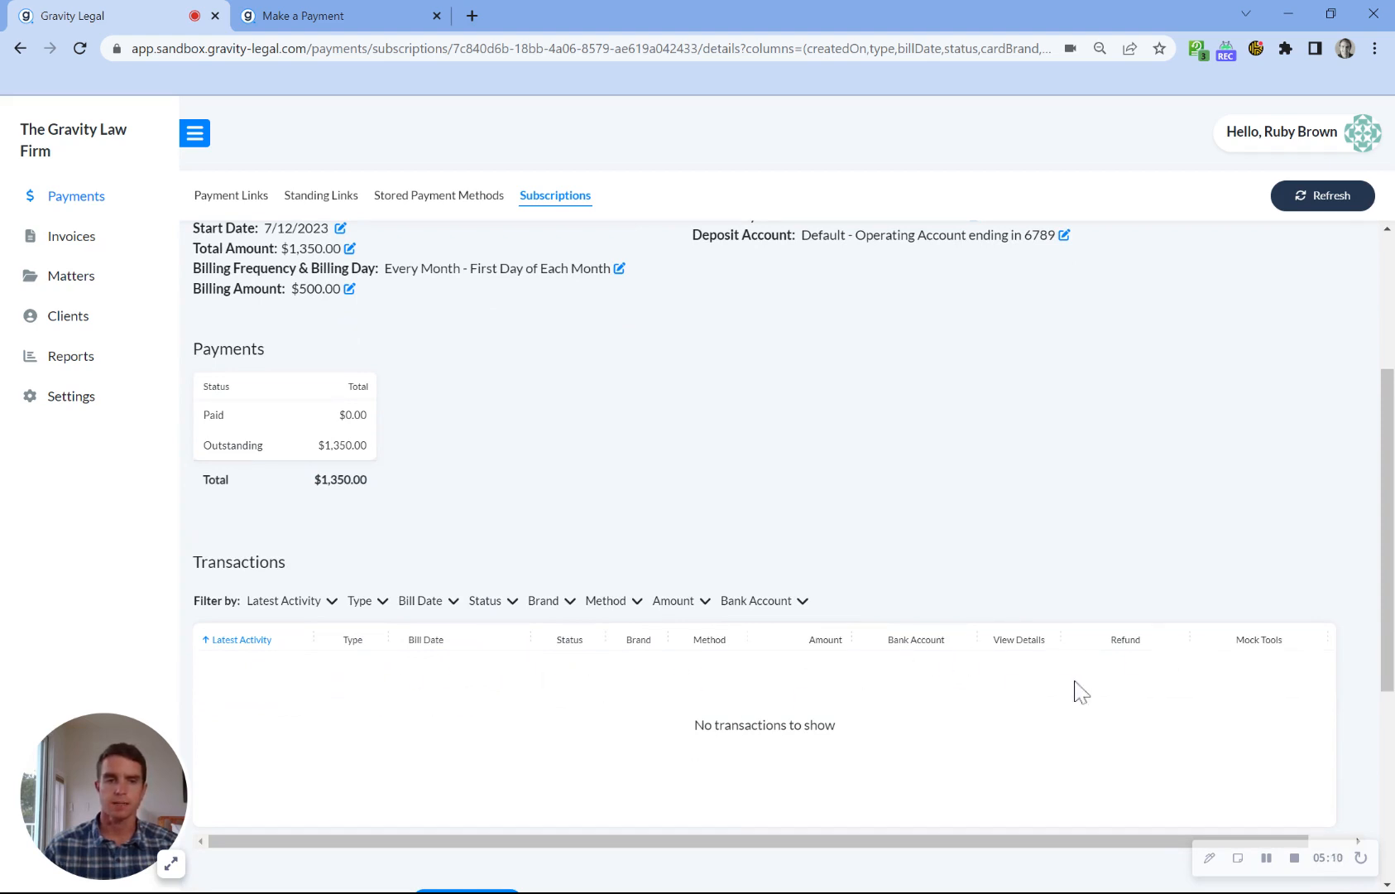
pyautogui.scroll(-5, 614, 700)
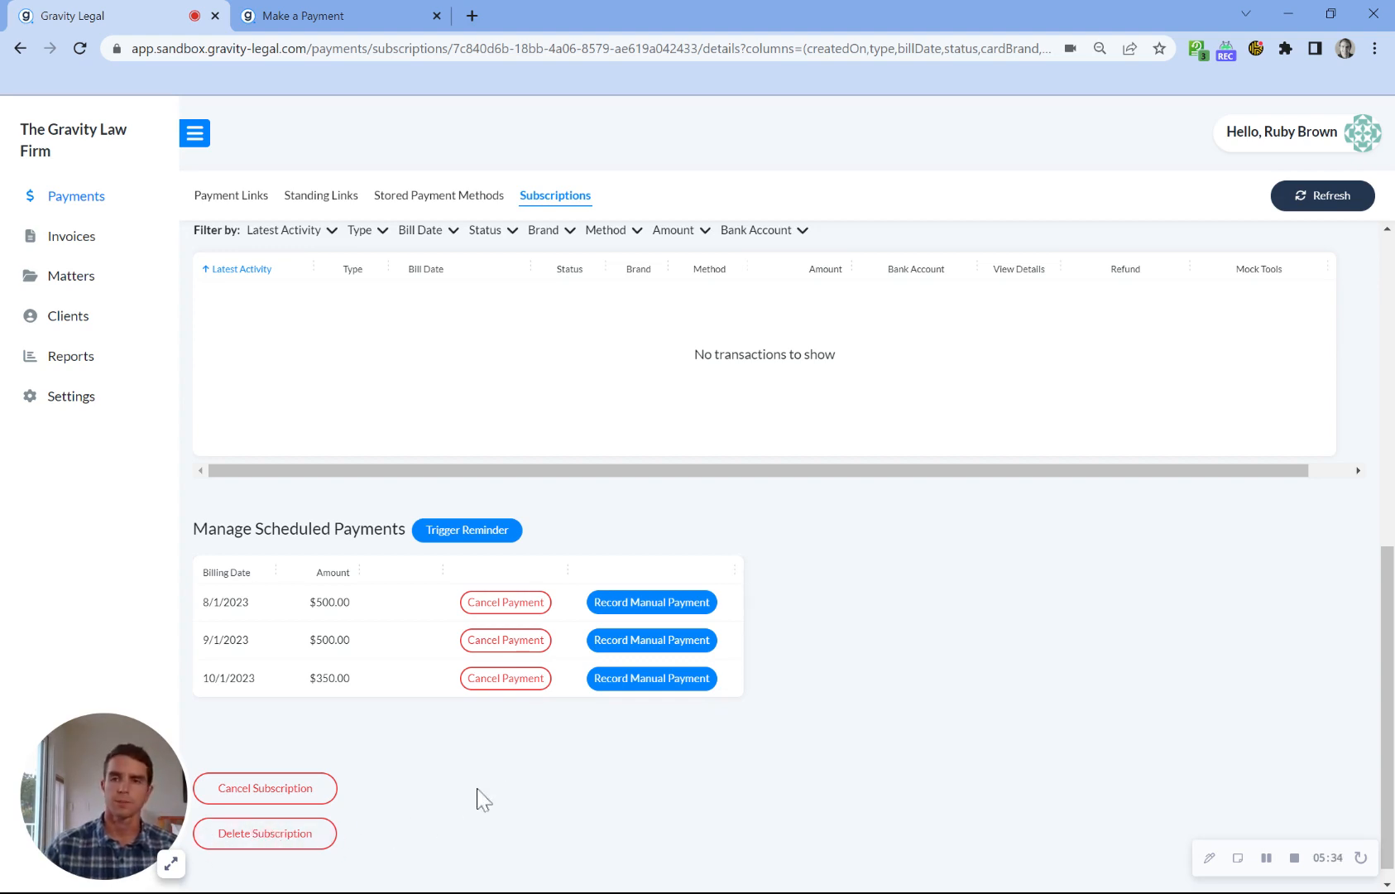
pyautogui.scroll(8, 497, 782)
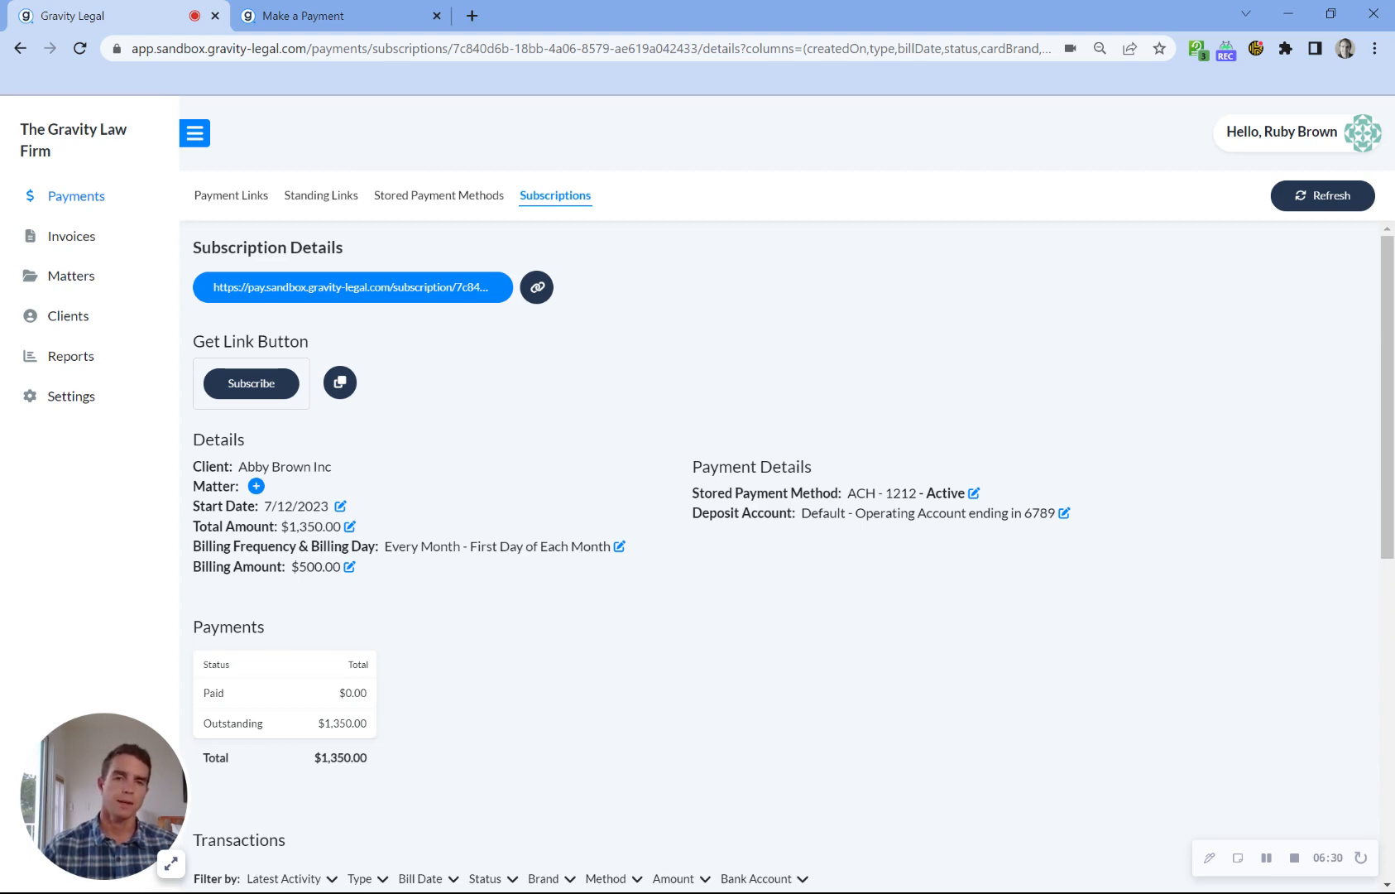
# Step: Open the payment link from the subscription details, return to the details page and look over its scheduled payments and transactions
pyautogui.click(454, 287)
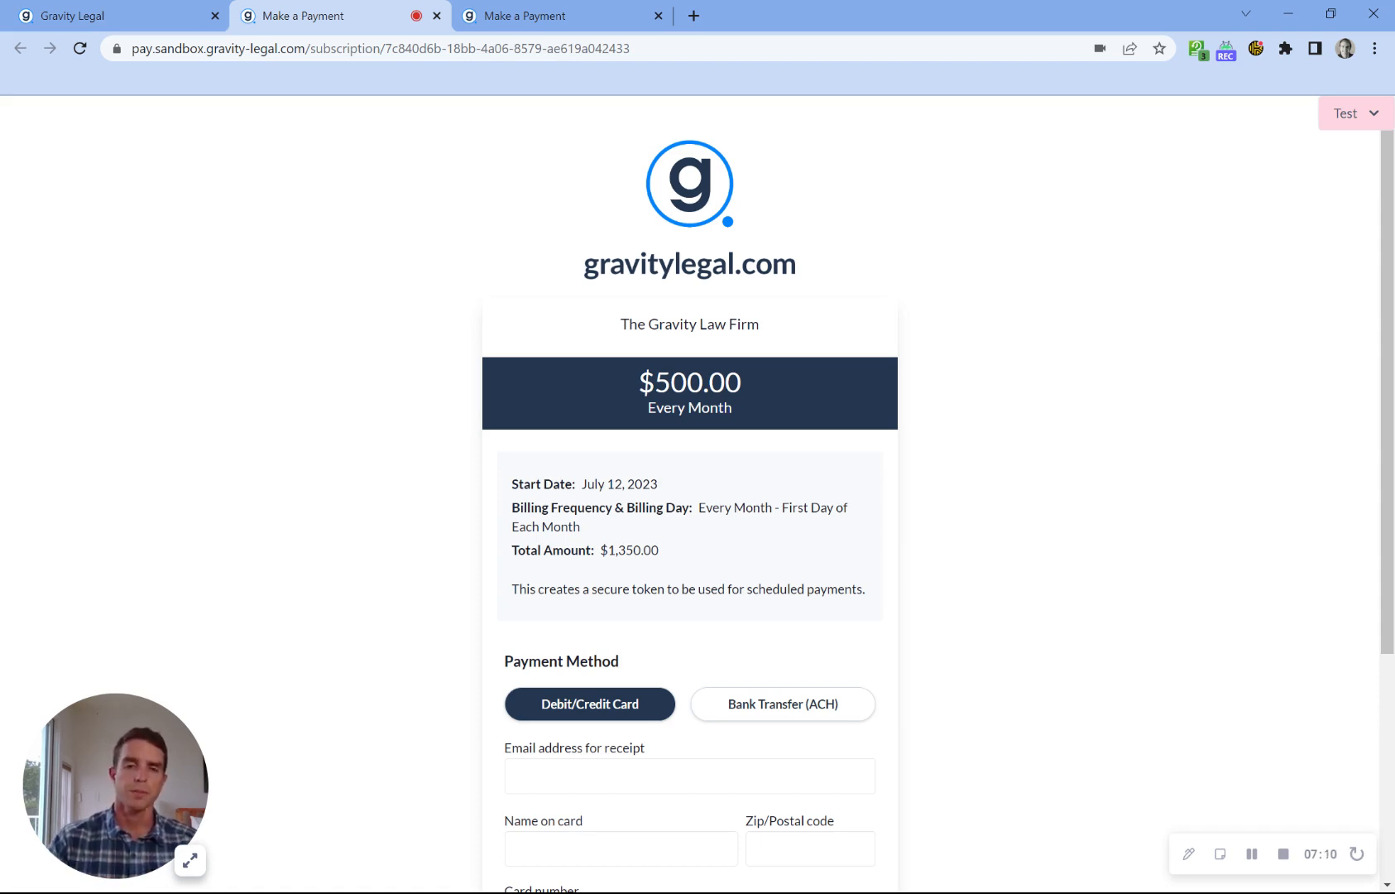
pyautogui.click(133, 15)
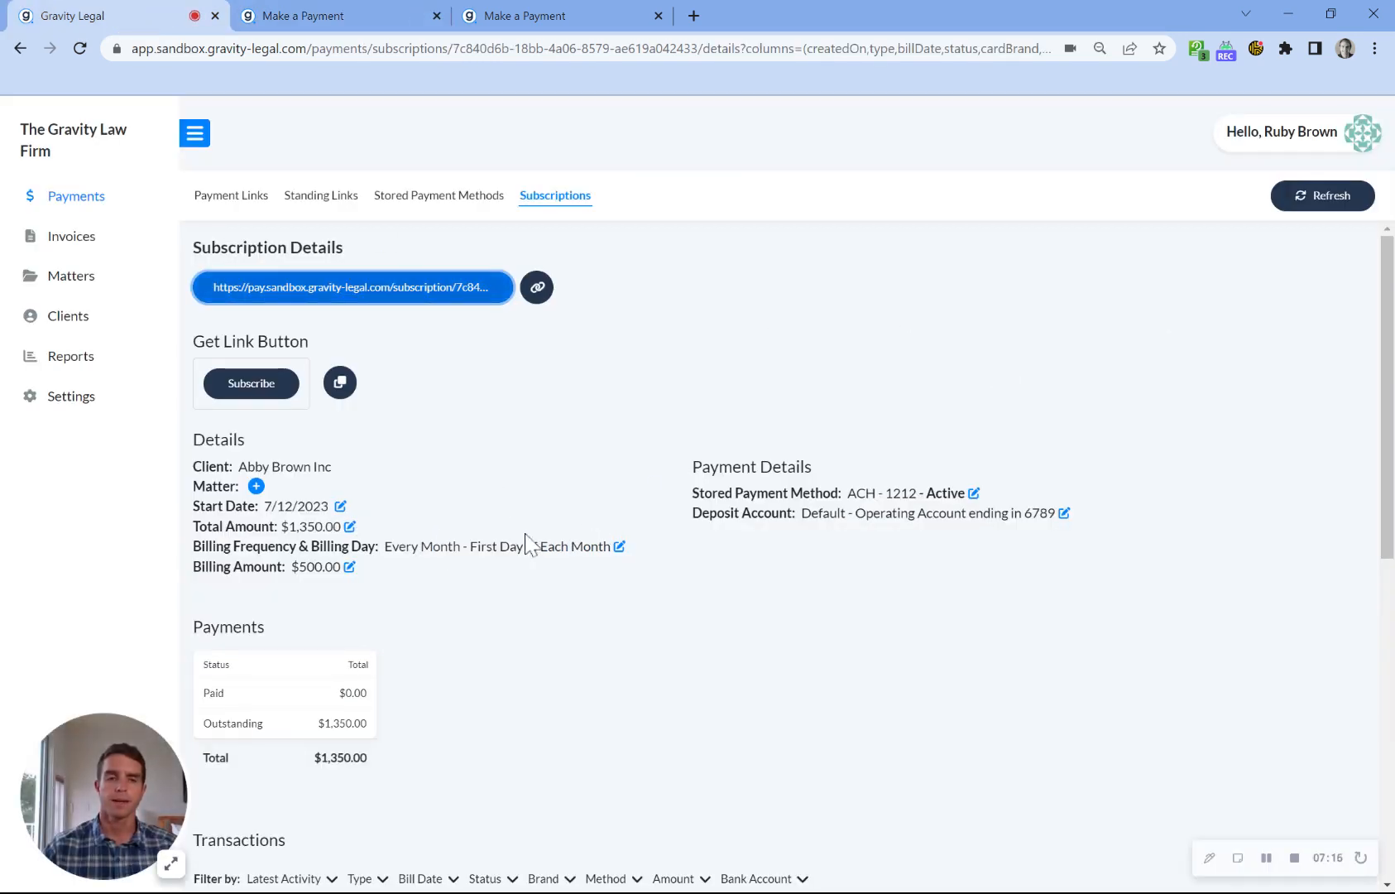
pyautogui.scroll(-8, 527, 545)
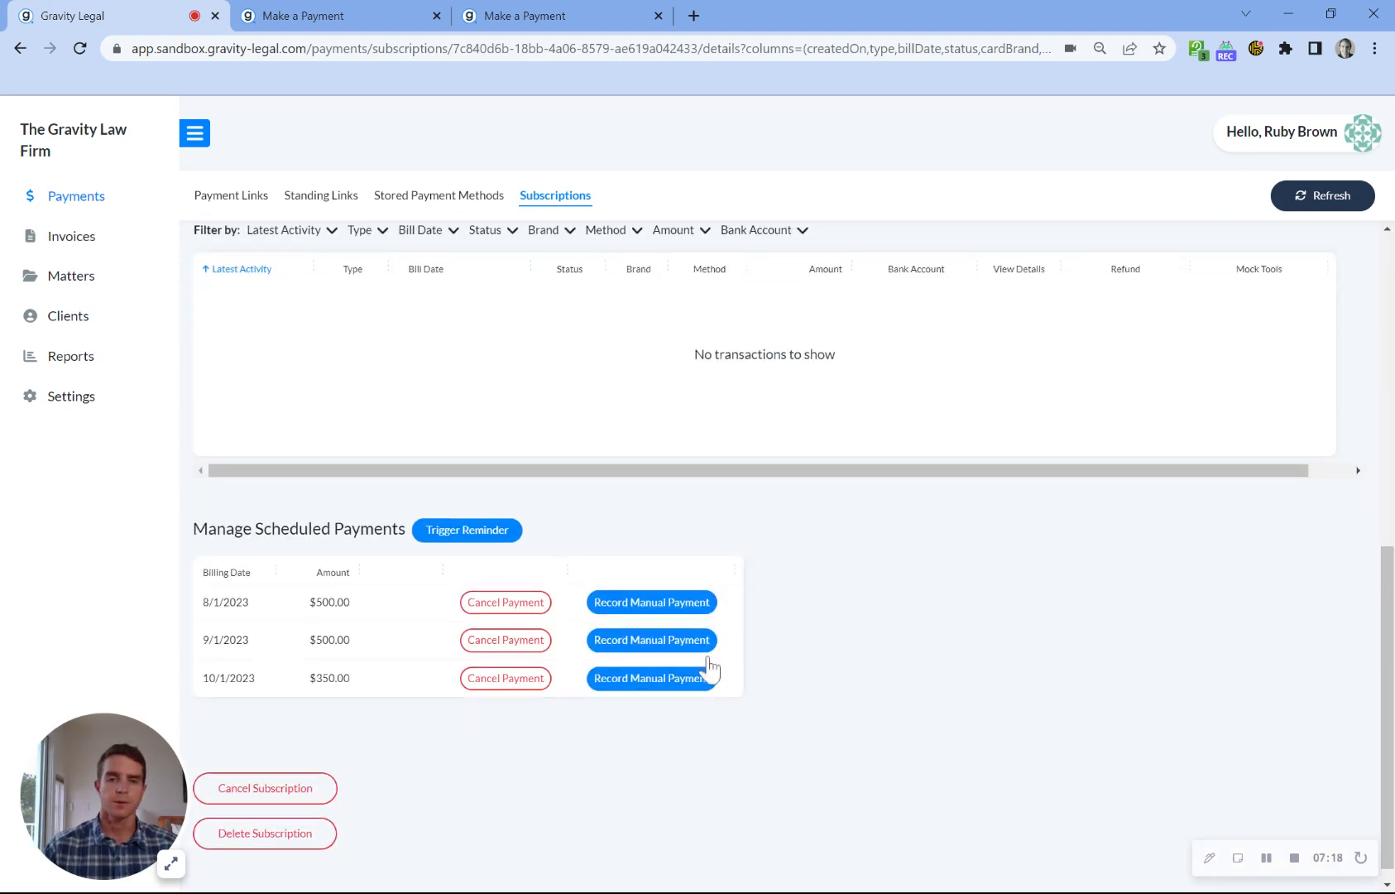
pyautogui.scroll(3, 873, 629)
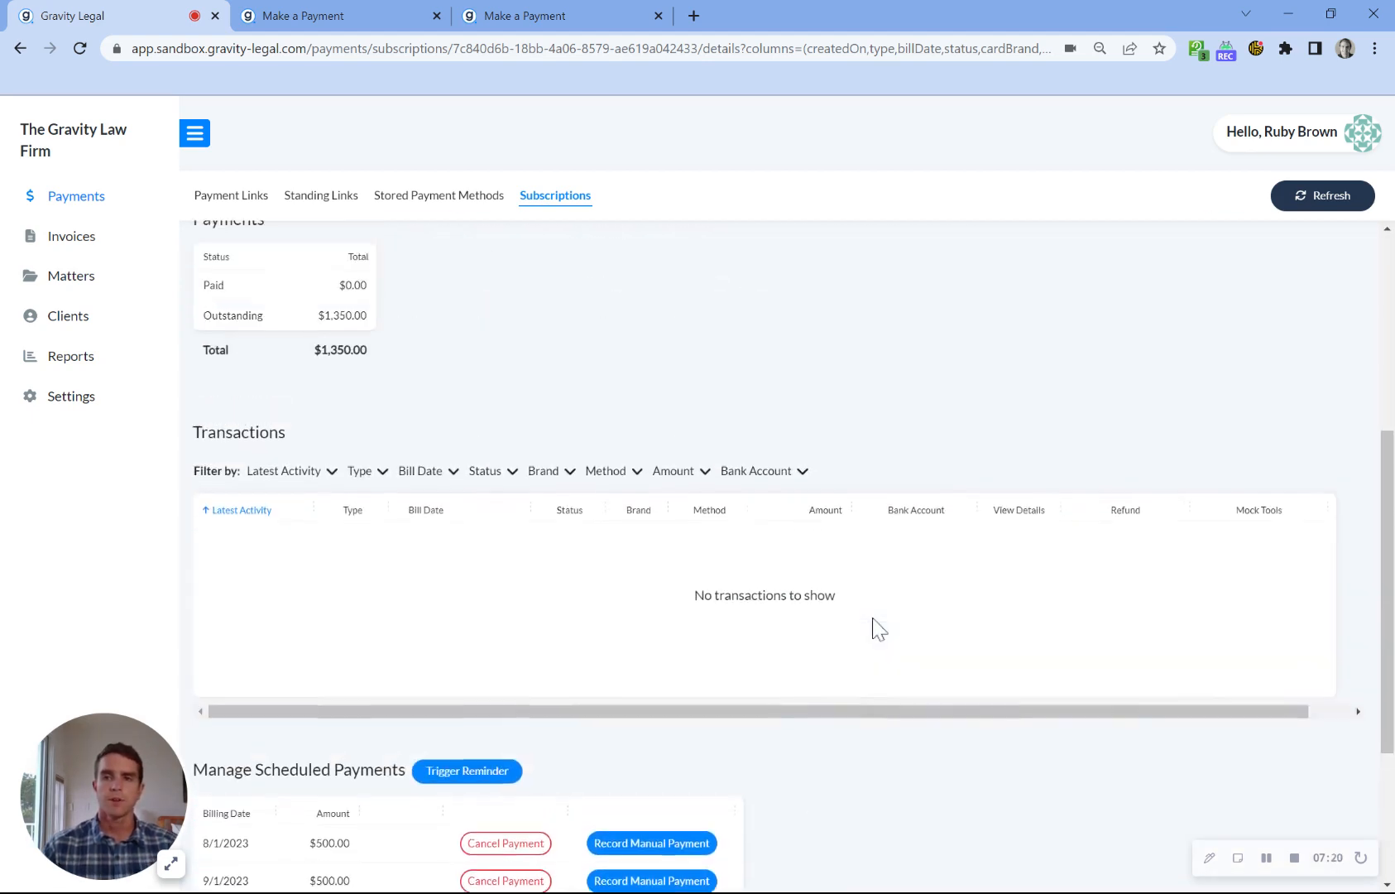
pyautogui.scroll(3, 874, 629)
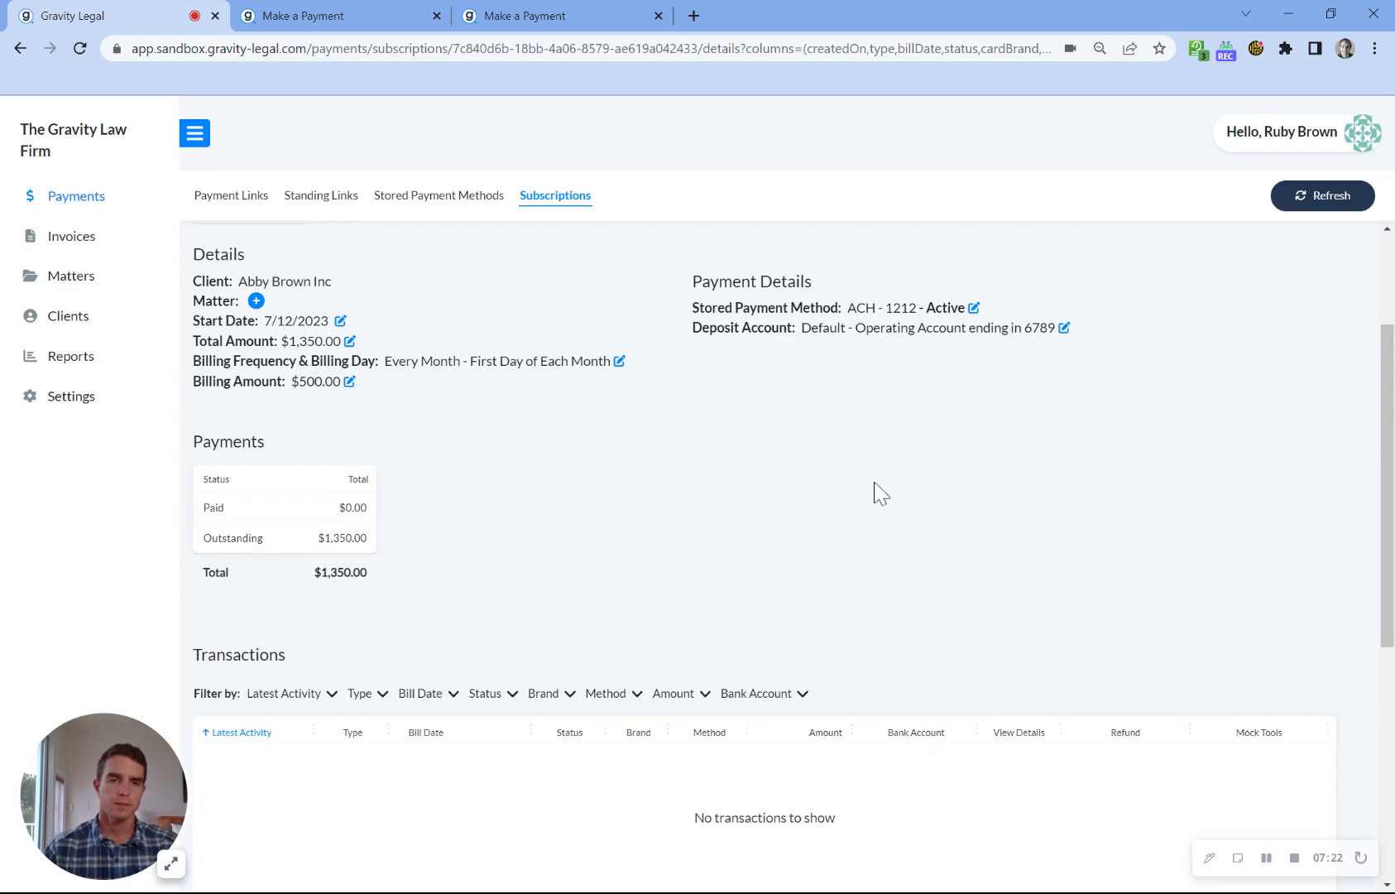